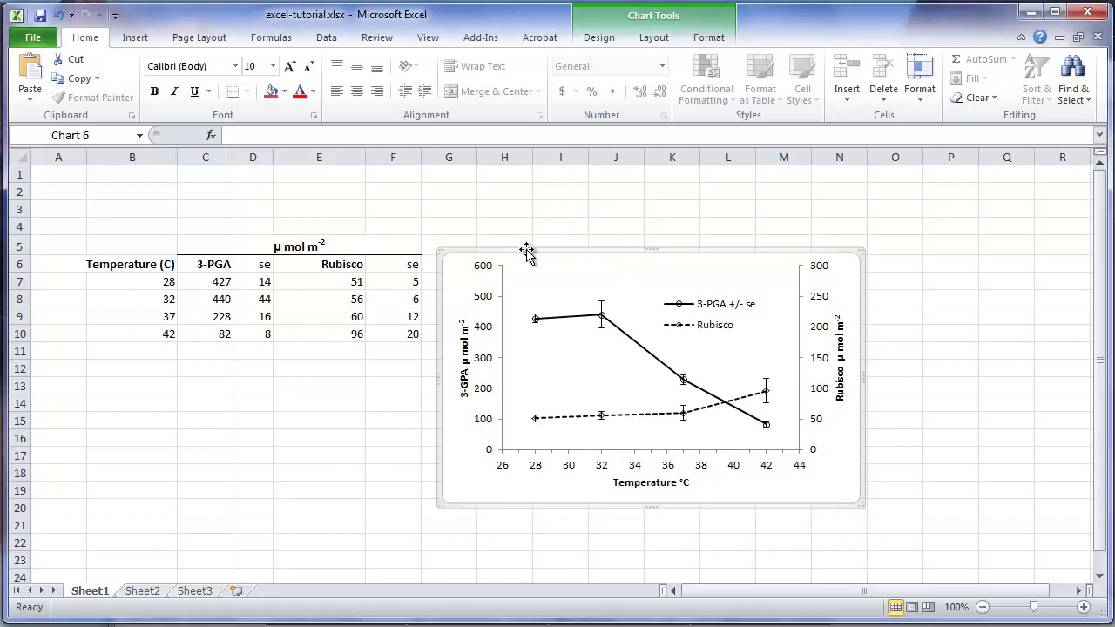
- Remove the Rubisco series from the chart's data source and delete the chart title
{"action": "left_click", "coordinate": [596, 39]}
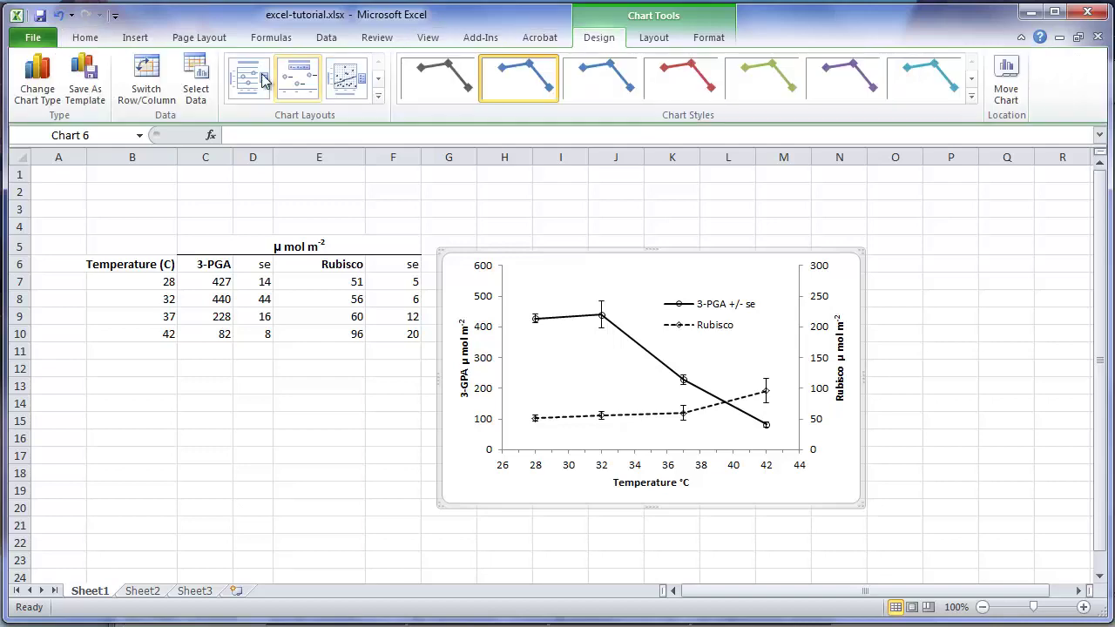
{"action": "left_click", "coordinate": [202, 78]}
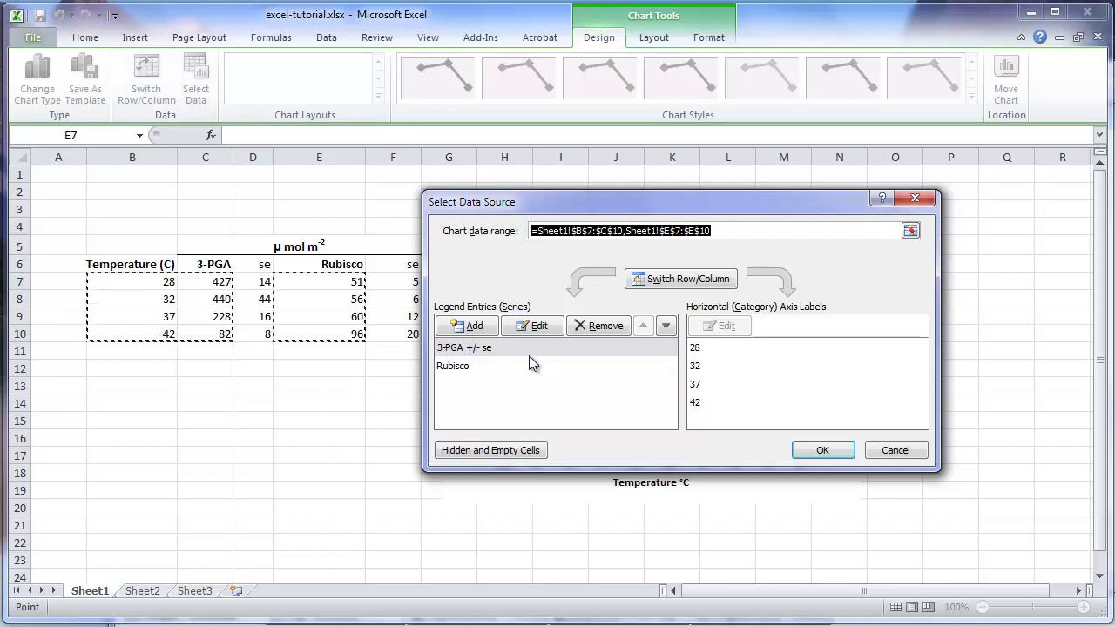
{"action": "left_click", "coordinate": [454, 369]}
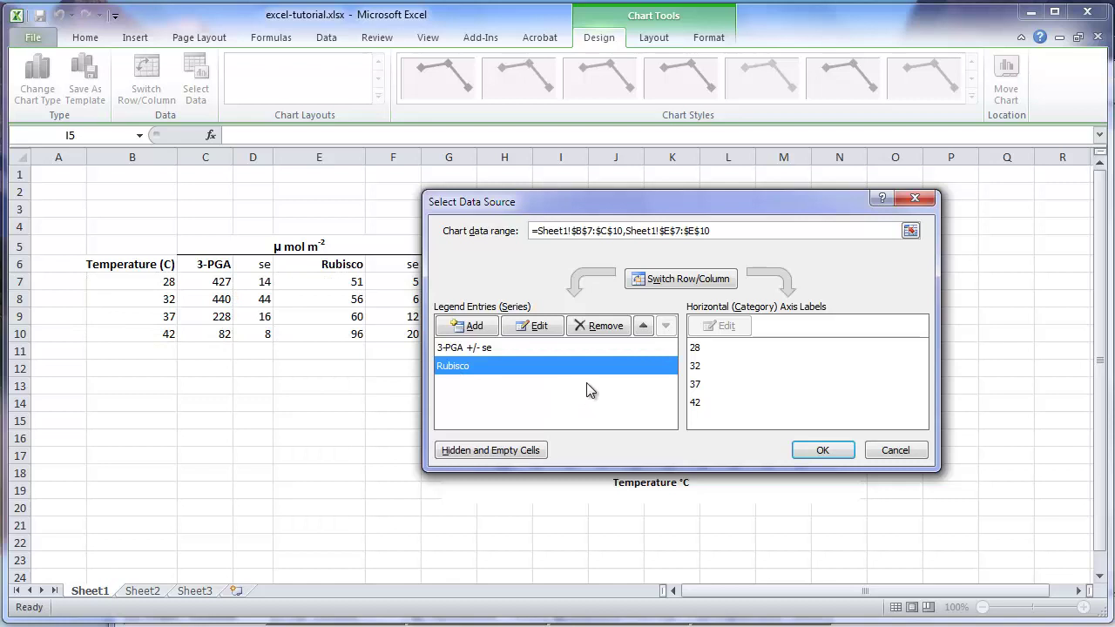
{"action": "left_click", "coordinate": [610, 328]}
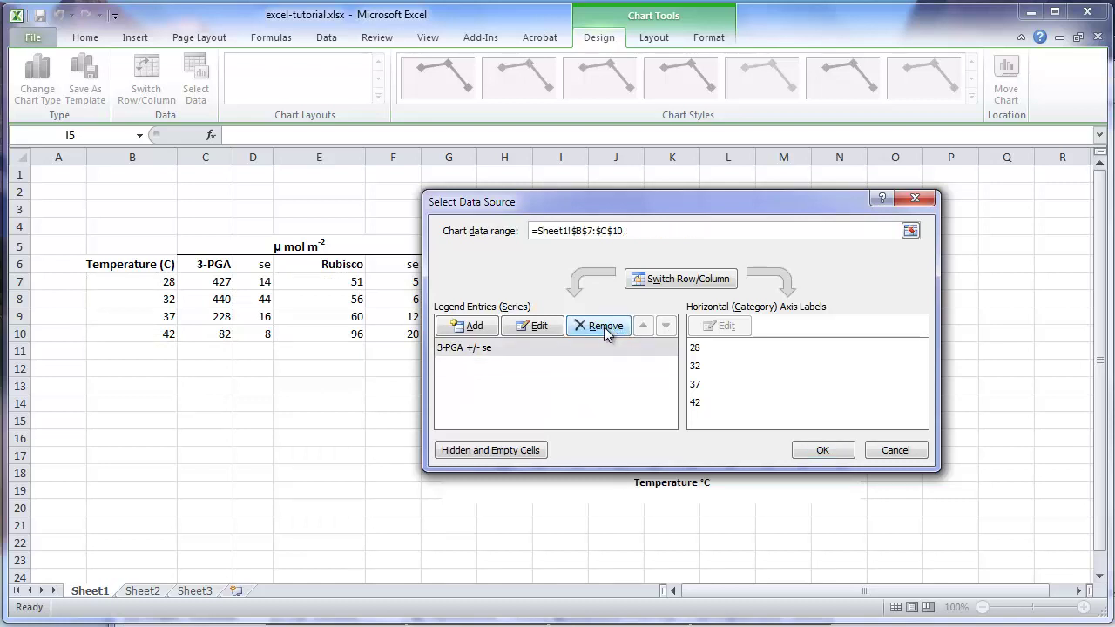
{"action": "left_click", "coordinate": [826, 454]}
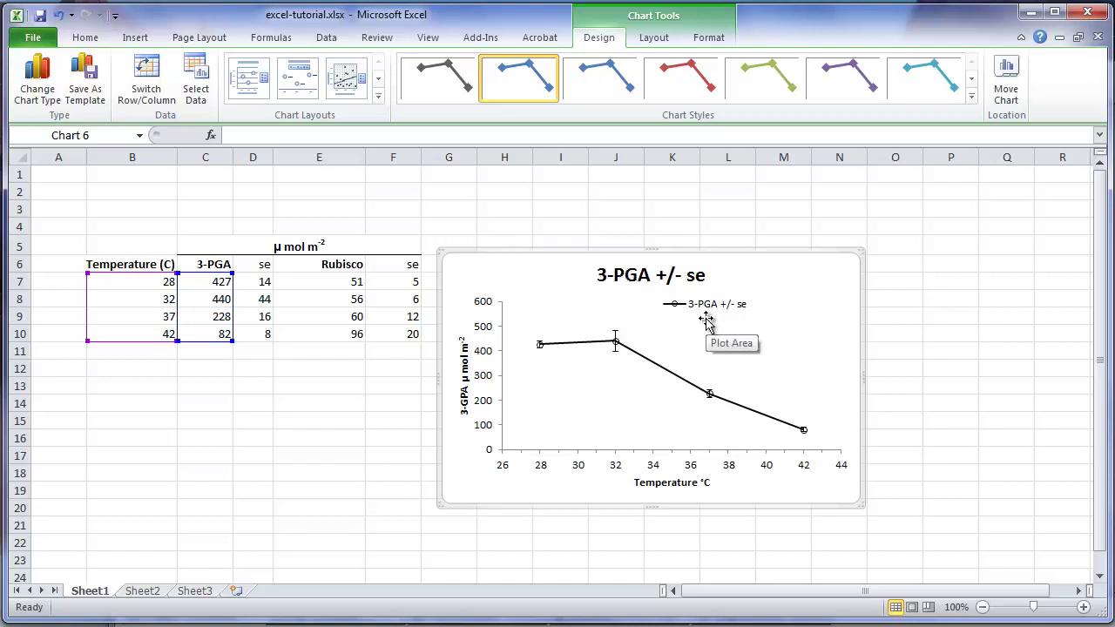
{"action": "left_click", "coordinate": [629, 280]}
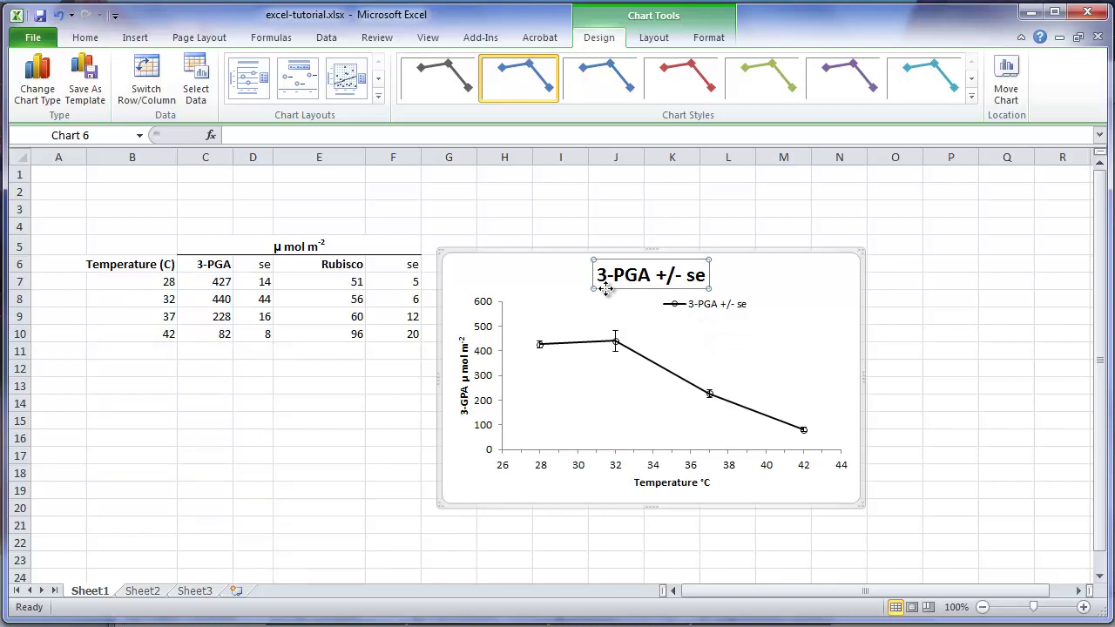
{"action": "key", "text": "Delete"}
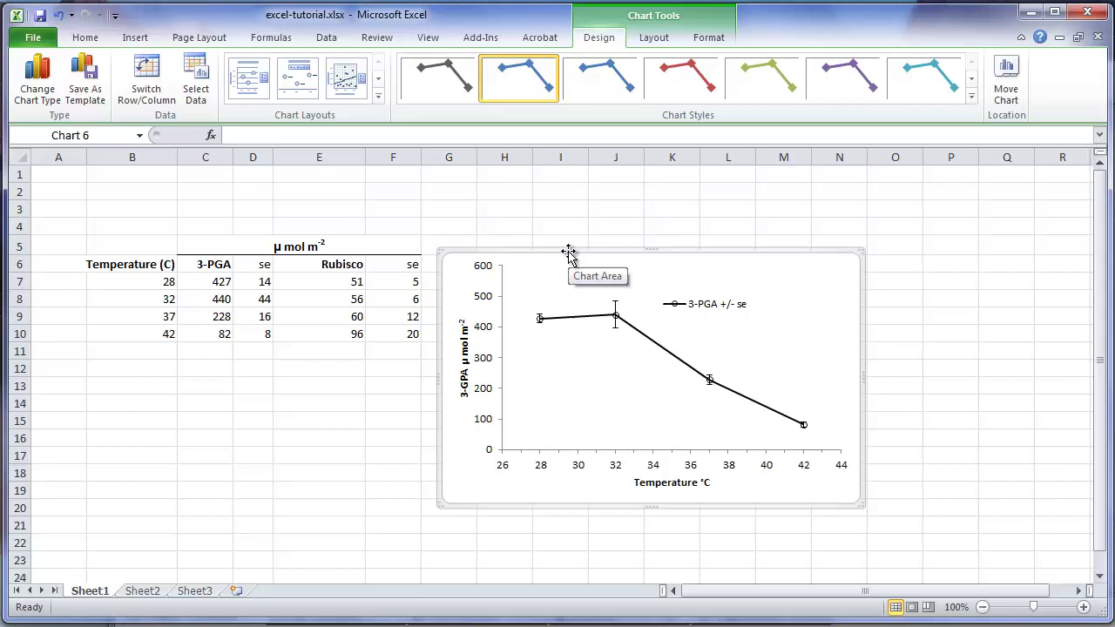
- Format the 3-PGA data series in the chart with a smoothed line
{"action": "left_click", "coordinate": [564, 320]}
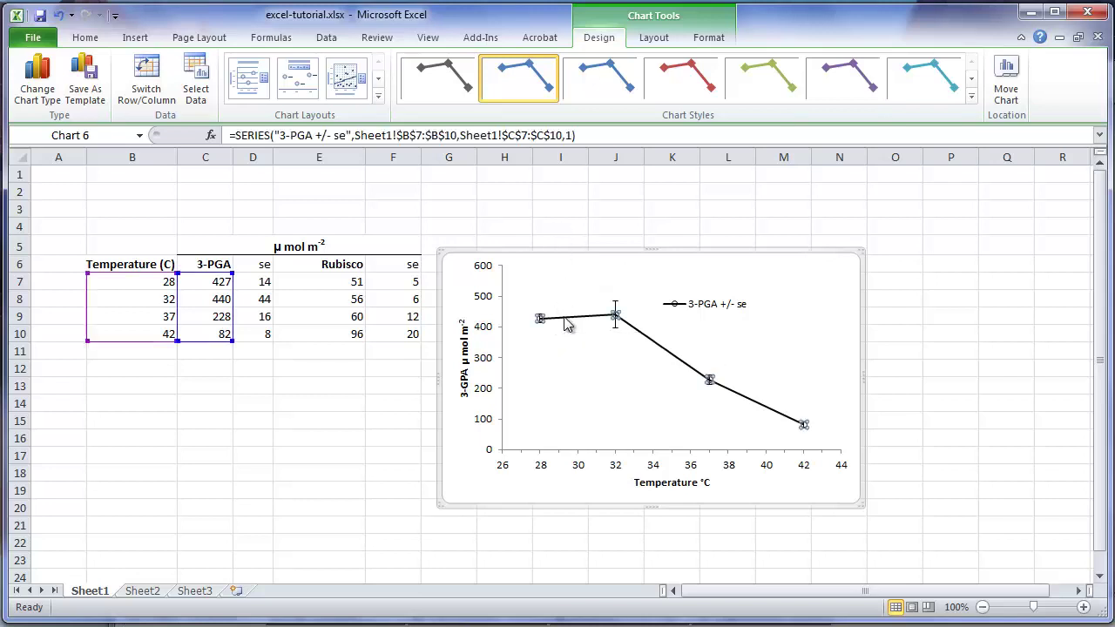
{"action": "right_click", "coordinate": [564, 322]}
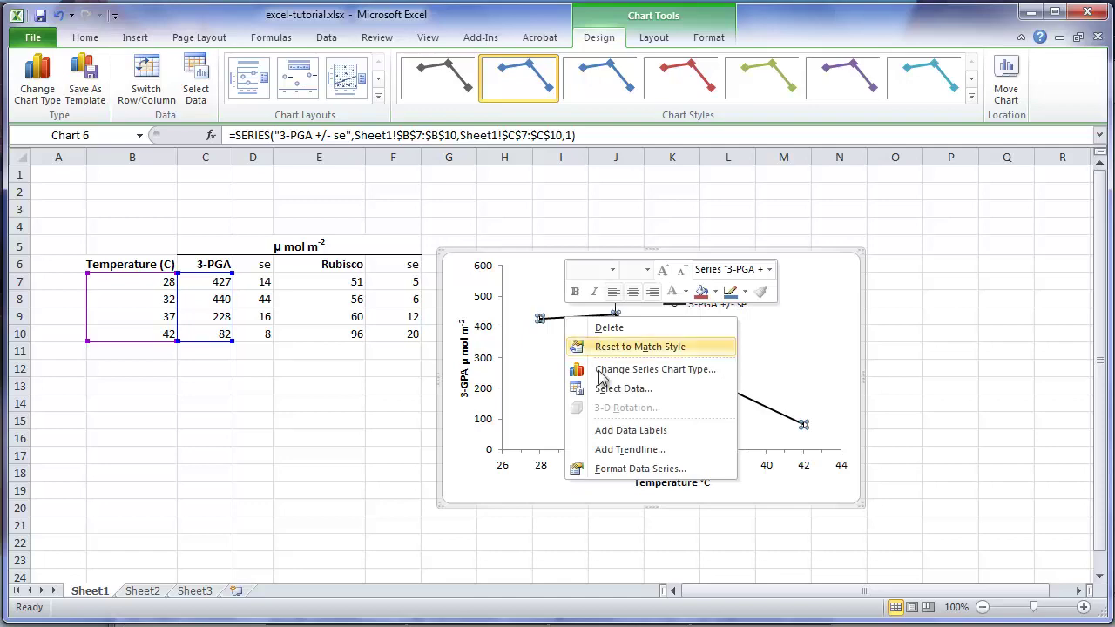
{"action": "left_click", "coordinate": [626, 468]}
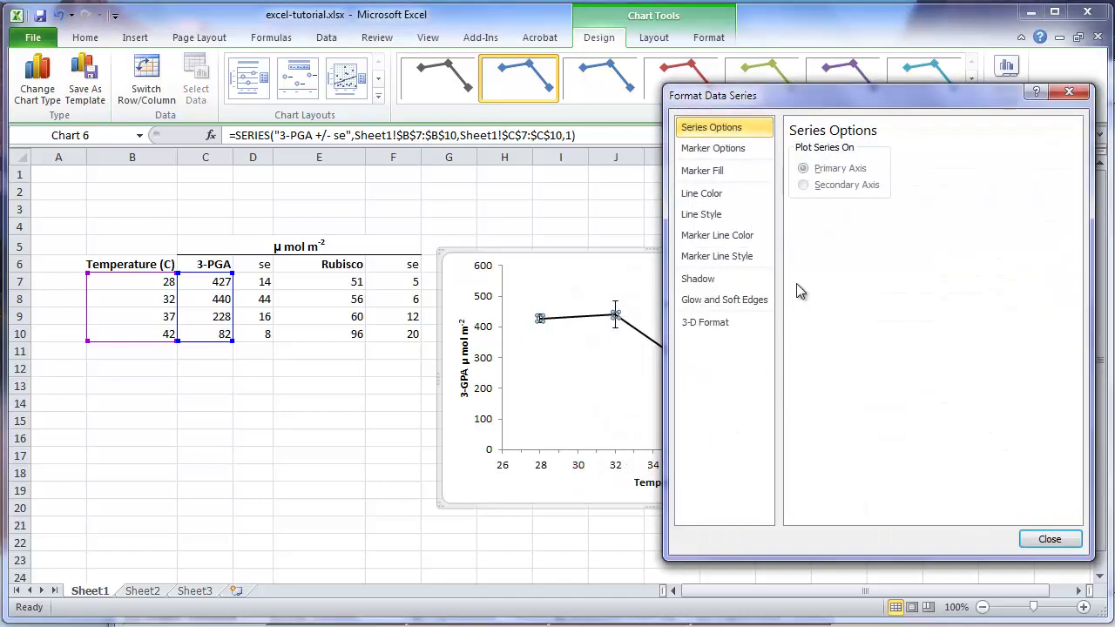
{"action": "left_click", "coordinate": [706, 220]}
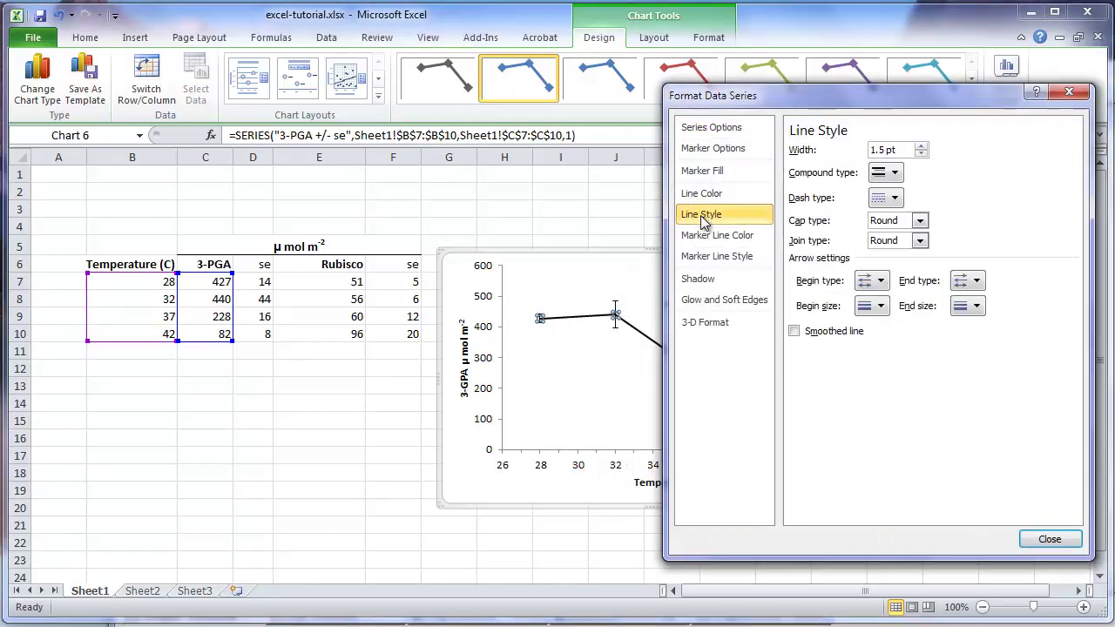
{"action": "left_click", "coordinate": [794, 332]}
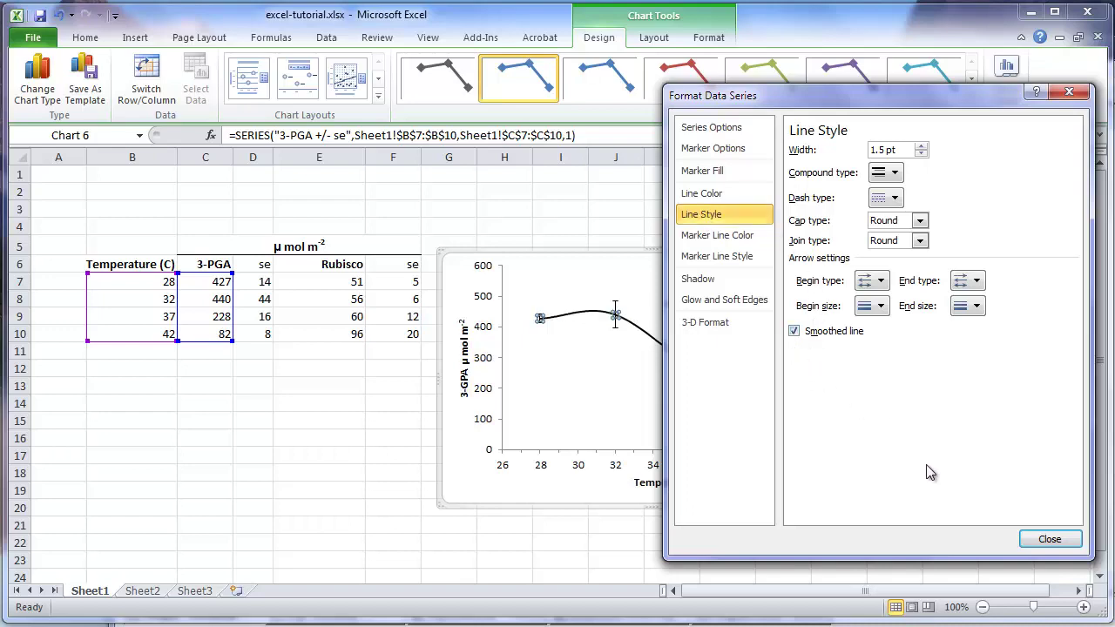
{"action": "left_click", "coordinate": [1050, 540]}
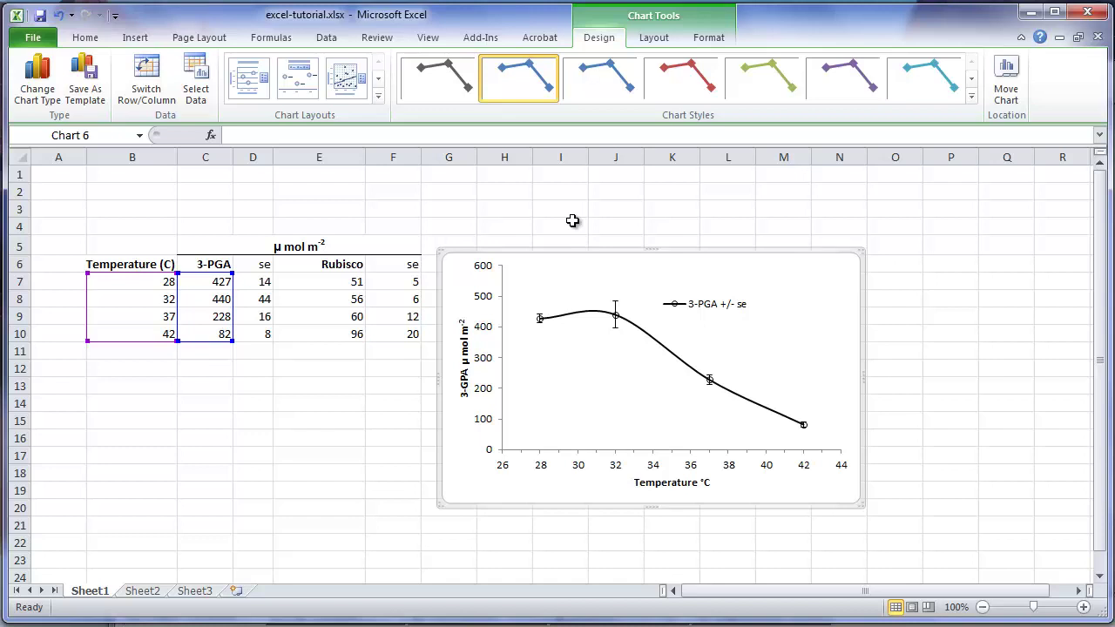
- Set the 3-PGA series line color to No line, keeping only the markers and error bars
{"action": "left_click", "coordinate": [636, 330]}
{"action": "right_click", "coordinate": [637, 331]}
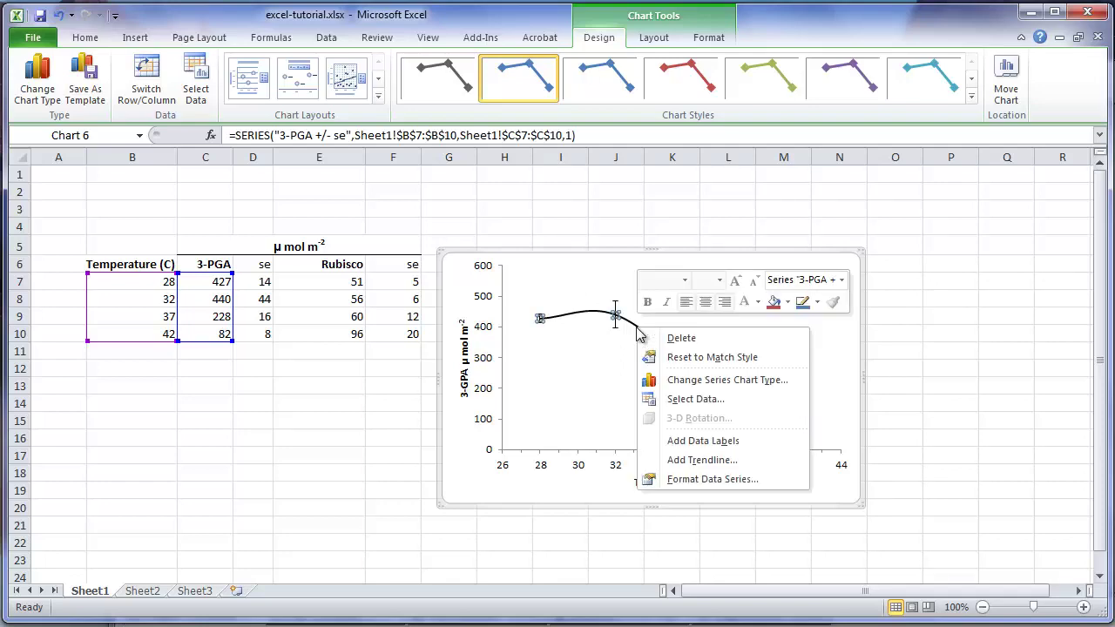
{"action": "left_click", "coordinate": [677, 481]}
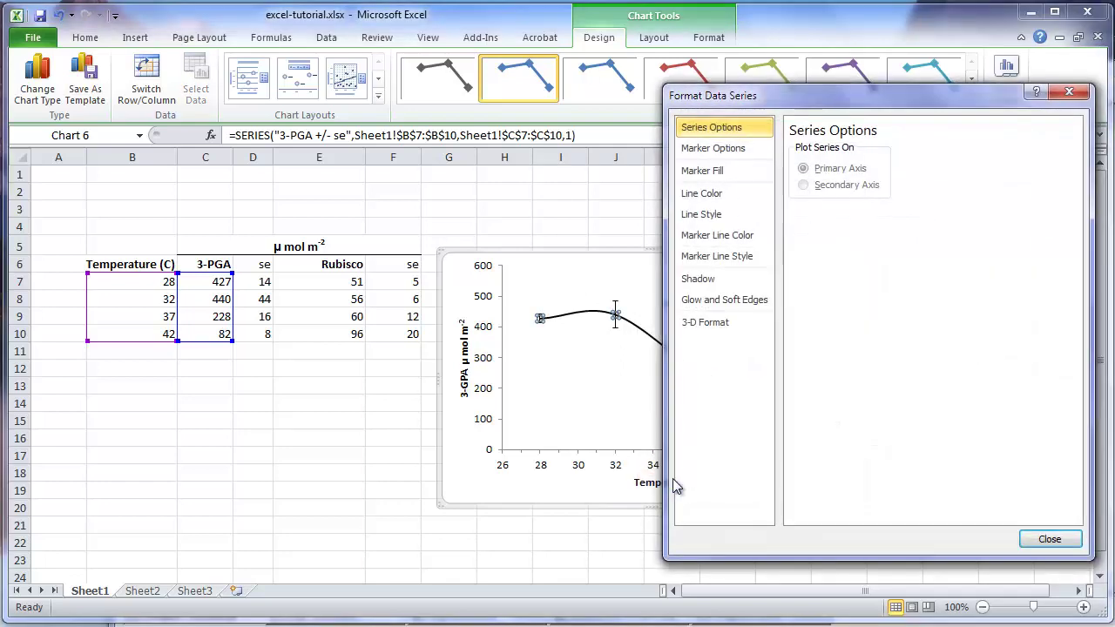
{"action": "left_click", "coordinate": [692, 196]}
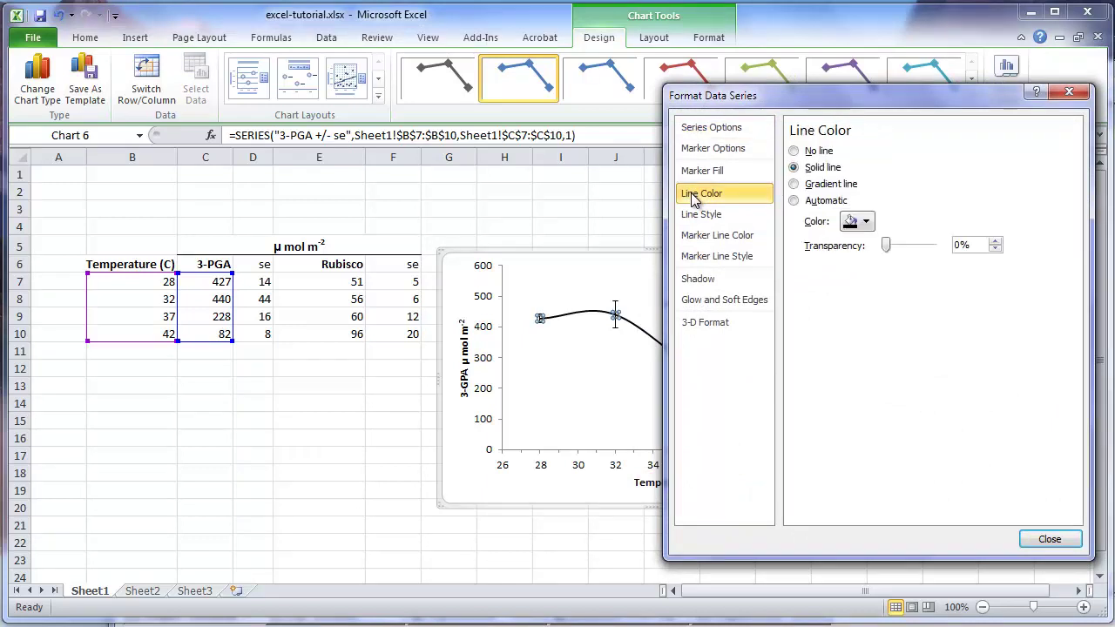
{"action": "left_click", "coordinate": [795, 152]}
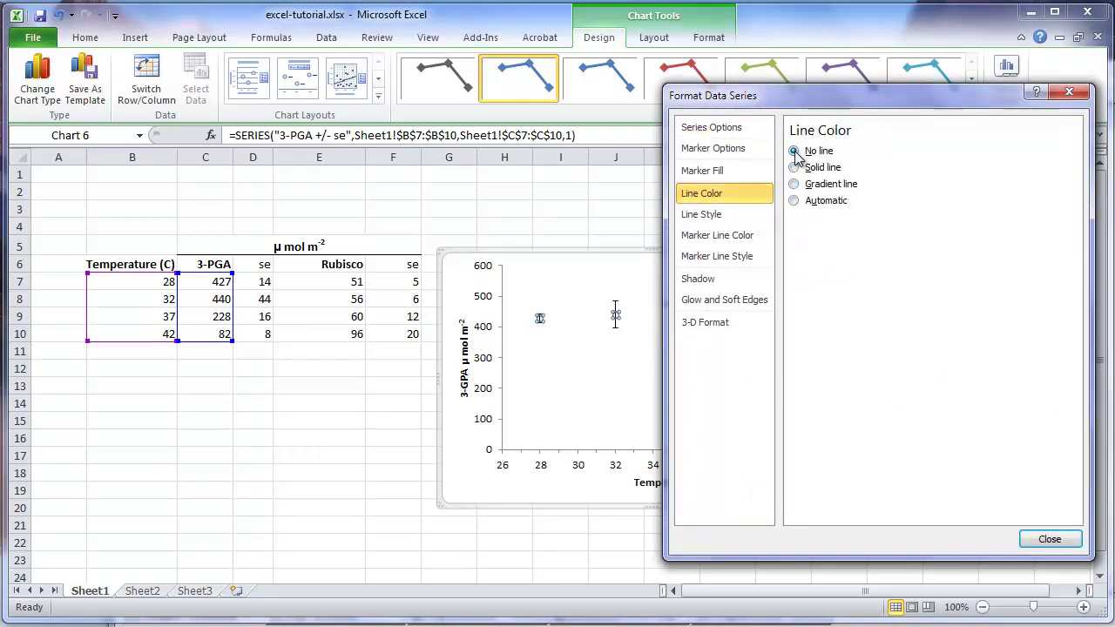
{"action": "left_click", "coordinate": [1052, 540]}
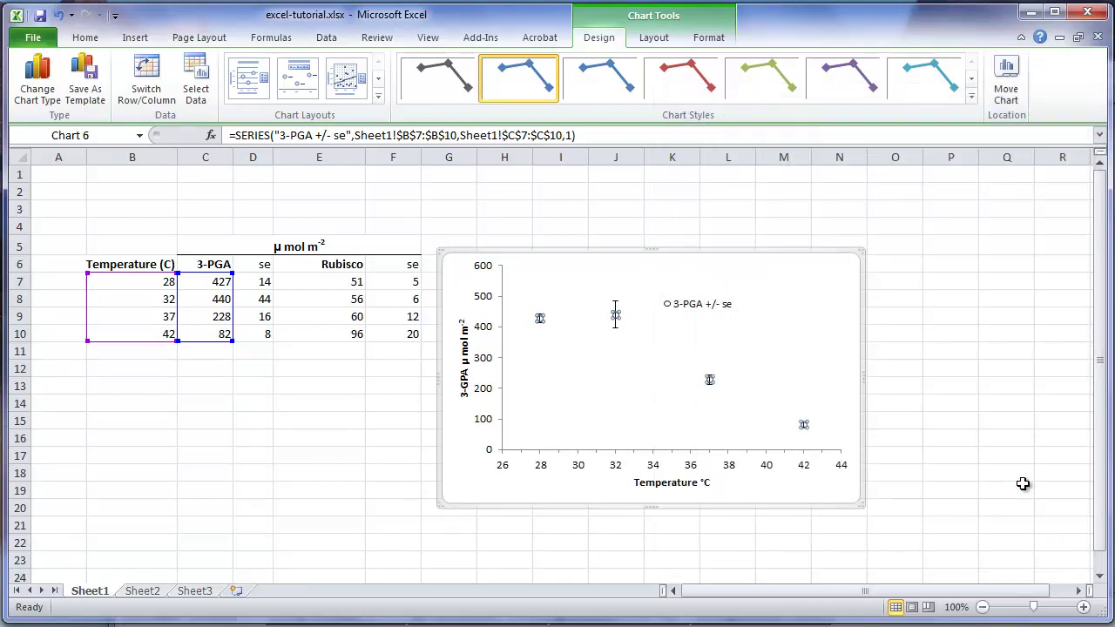
{"action": "left_click", "coordinate": [575, 255]}
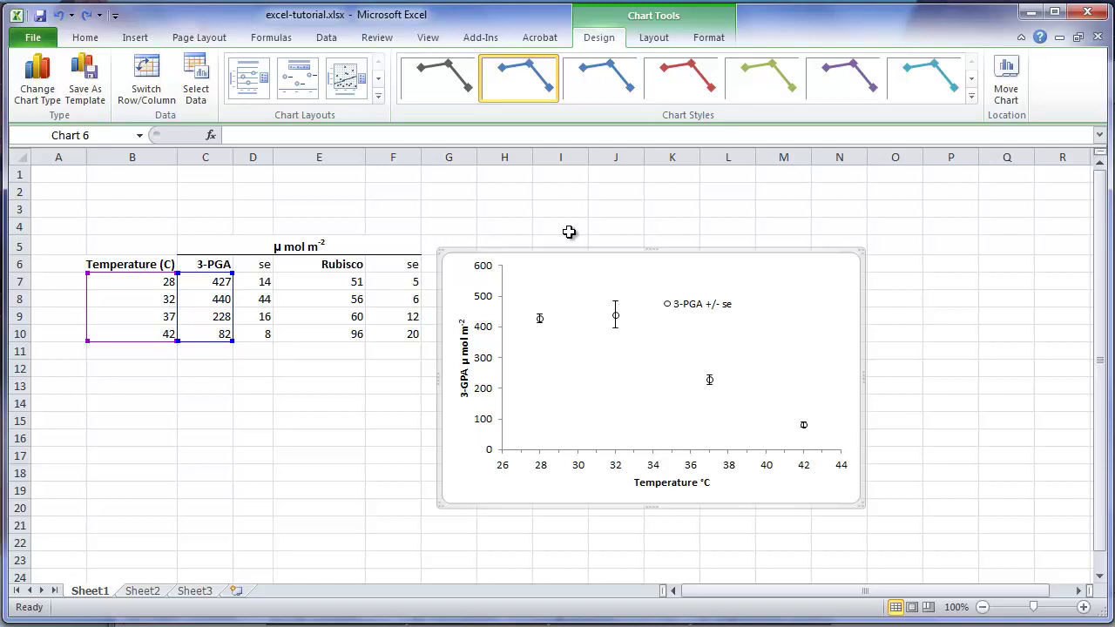
- Add a trendline to the 3-PGA series and try the exponential, logarithmic, polynomial and power regression types
{"action": "left_click", "coordinate": [540, 319]}
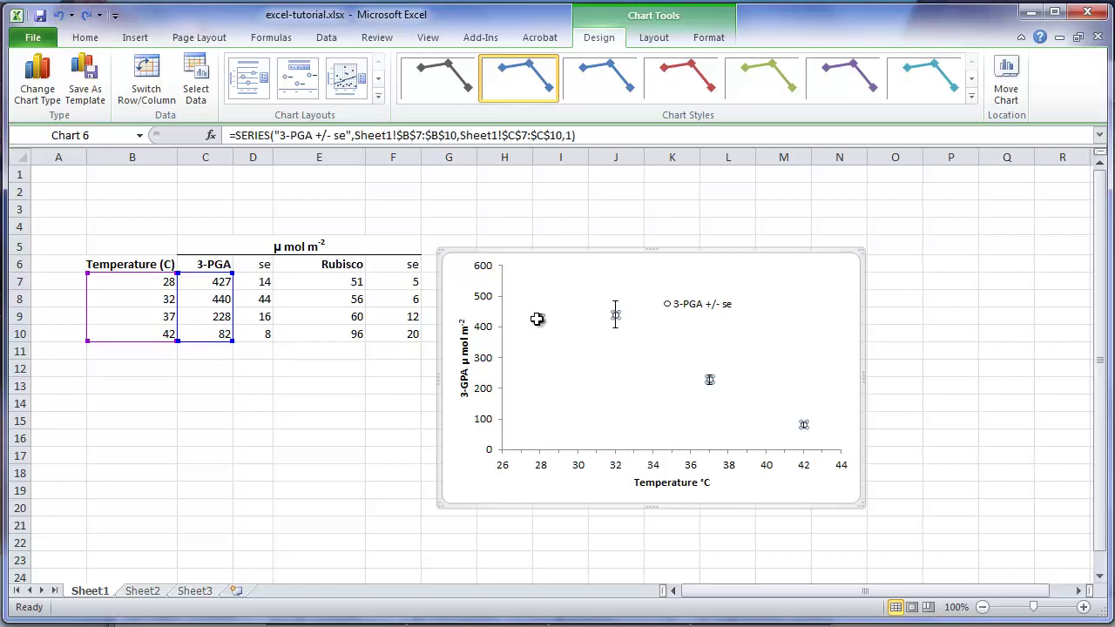
{"action": "left_click", "coordinate": [653, 39]}
{"action": "left_click", "coordinate": [729, 76]}
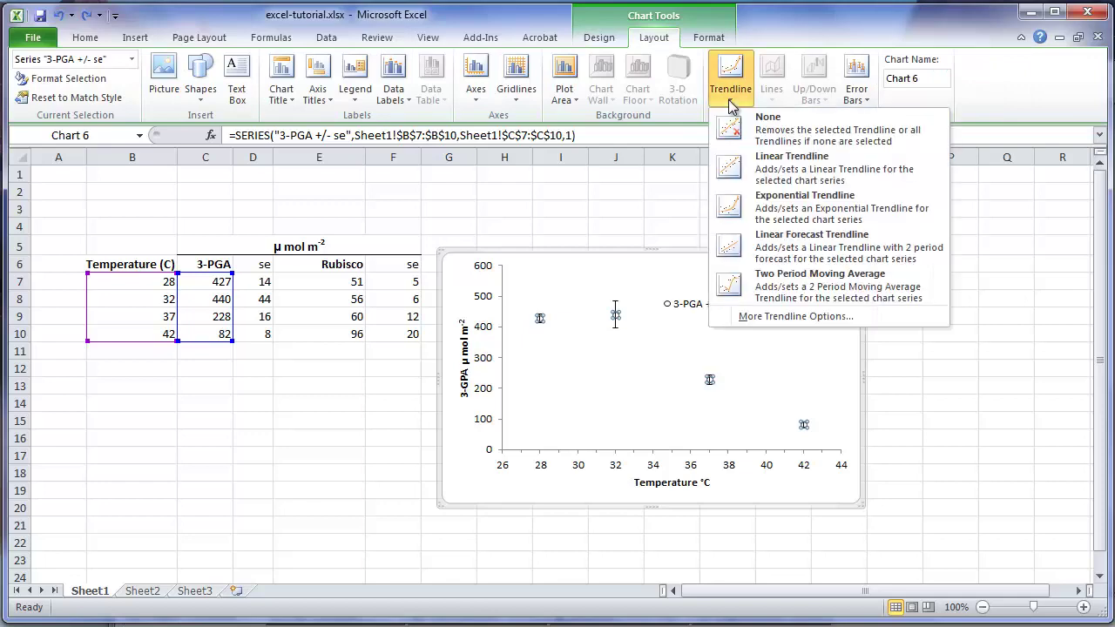
{"action": "left_click", "coordinate": [787, 317]}
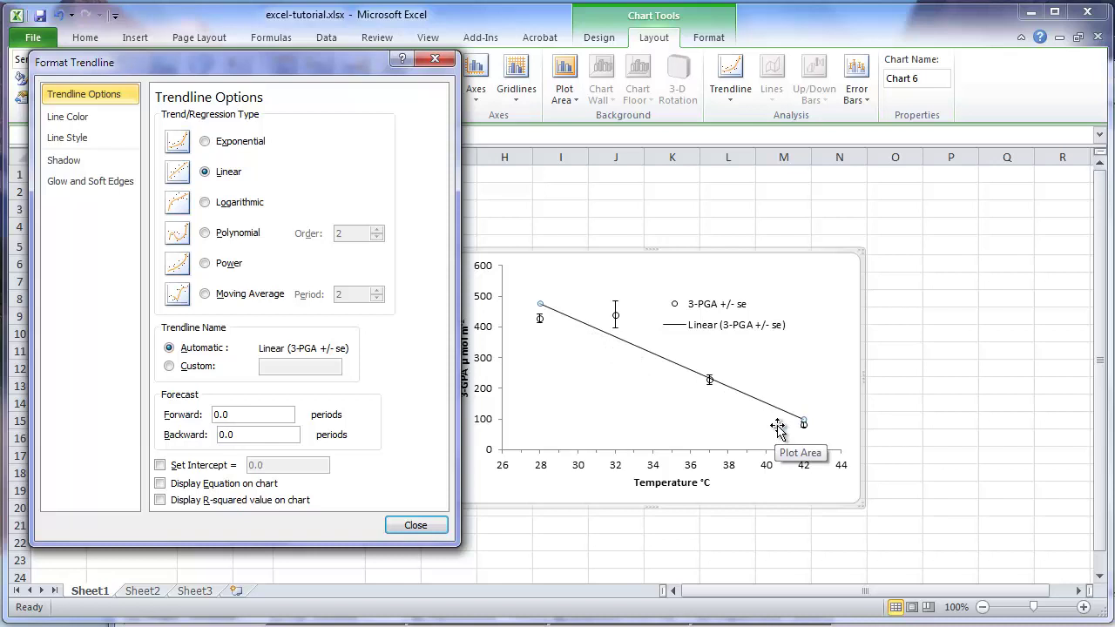
{"action": "left_click", "coordinate": [205, 142]}
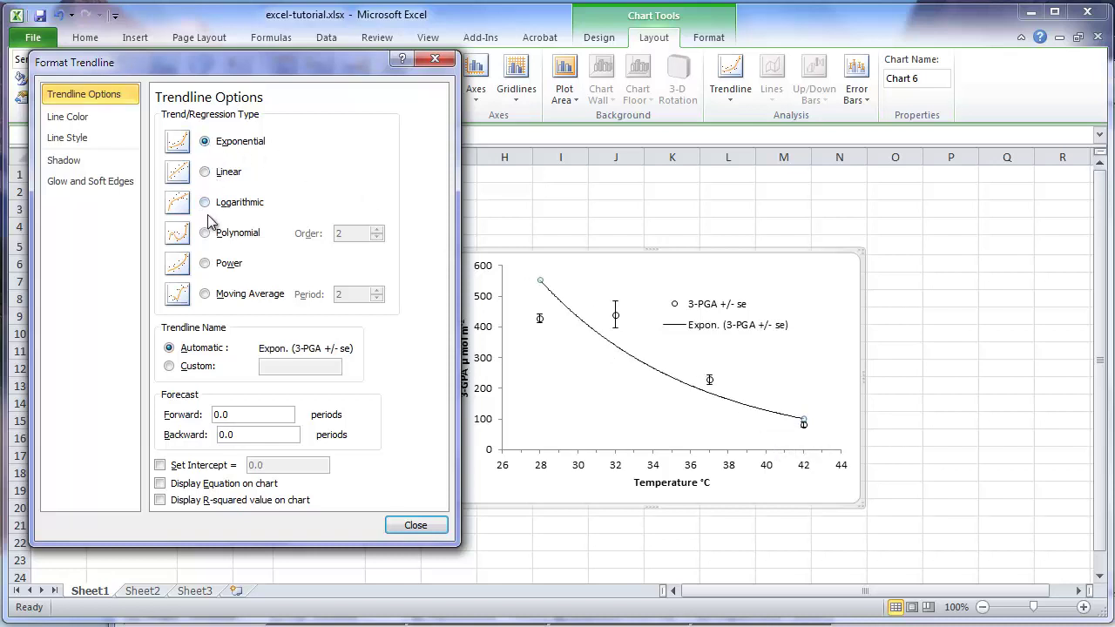
{"action": "left_click", "coordinate": [204, 202]}
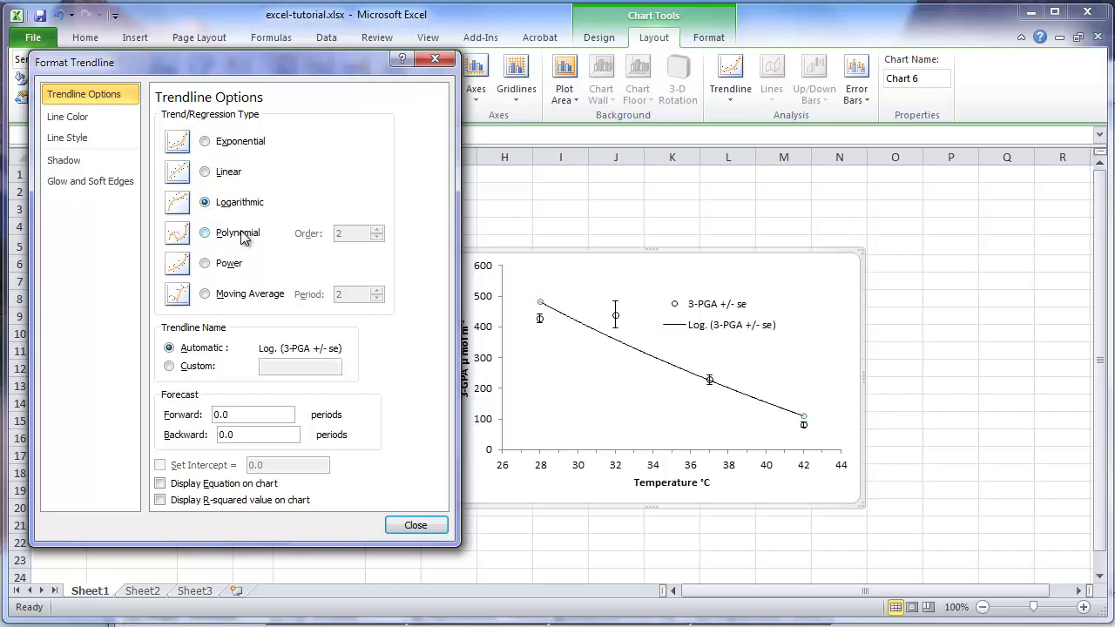
{"action": "left_click", "coordinate": [205, 232]}
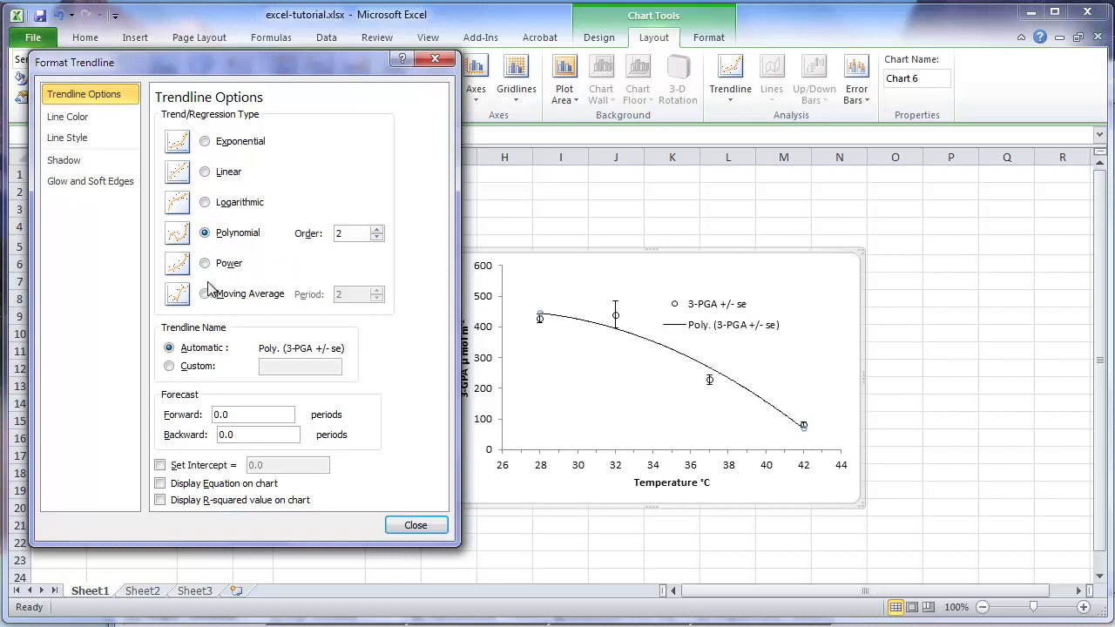
{"action": "left_click", "coordinate": [204, 263]}
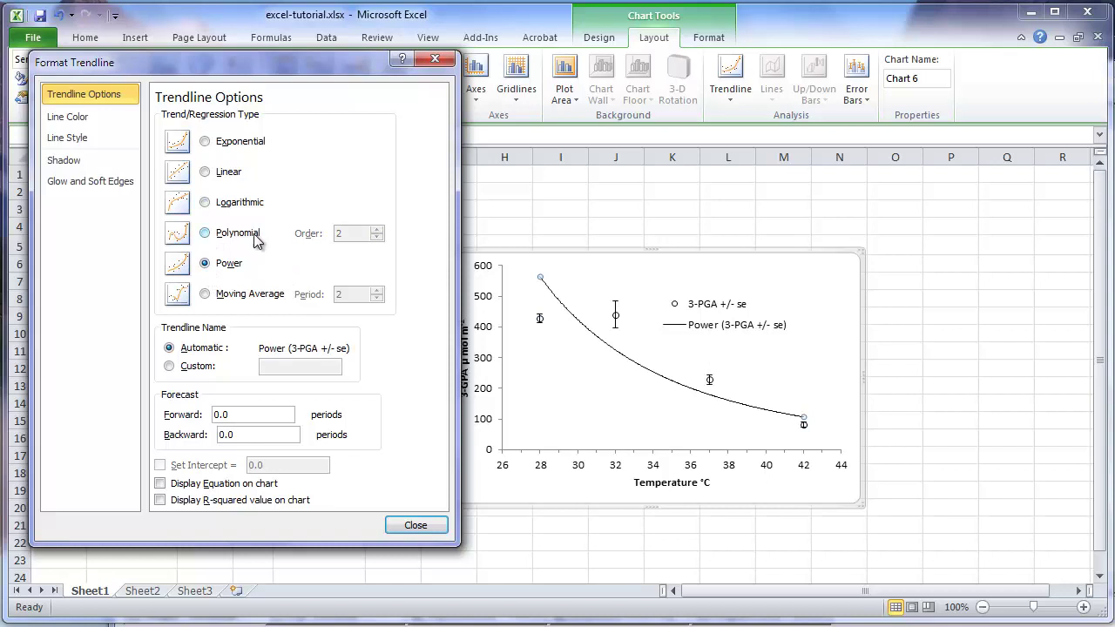
- Set the 3-PGA trendline to a polynomial of order 3
{"action": "left_click", "coordinate": [257, 241]}
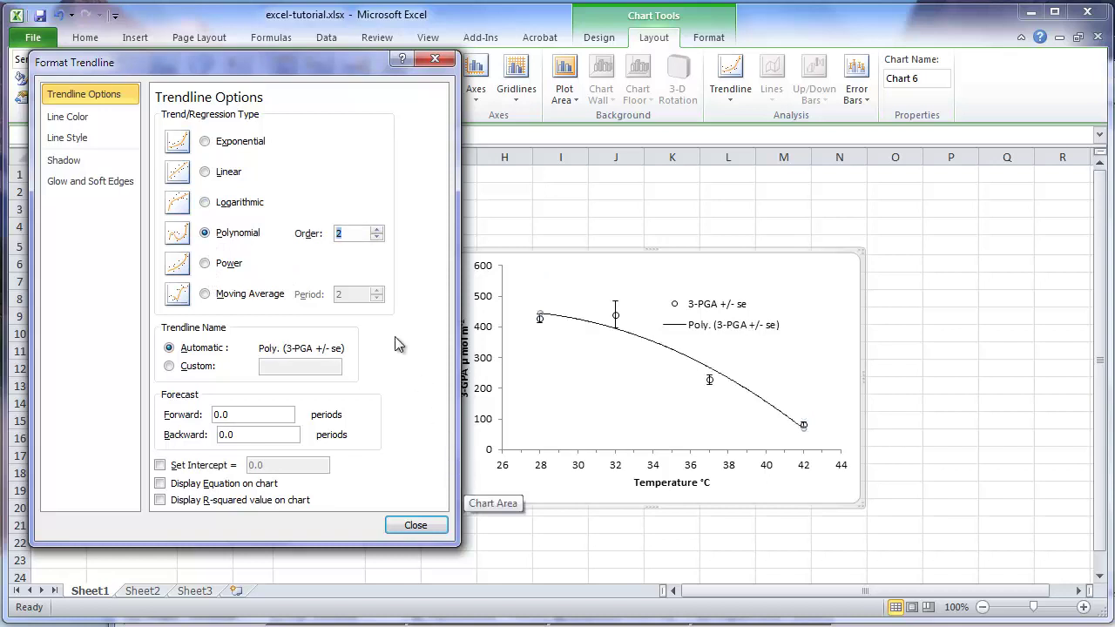
{"action": "left_click", "coordinate": [376, 228]}
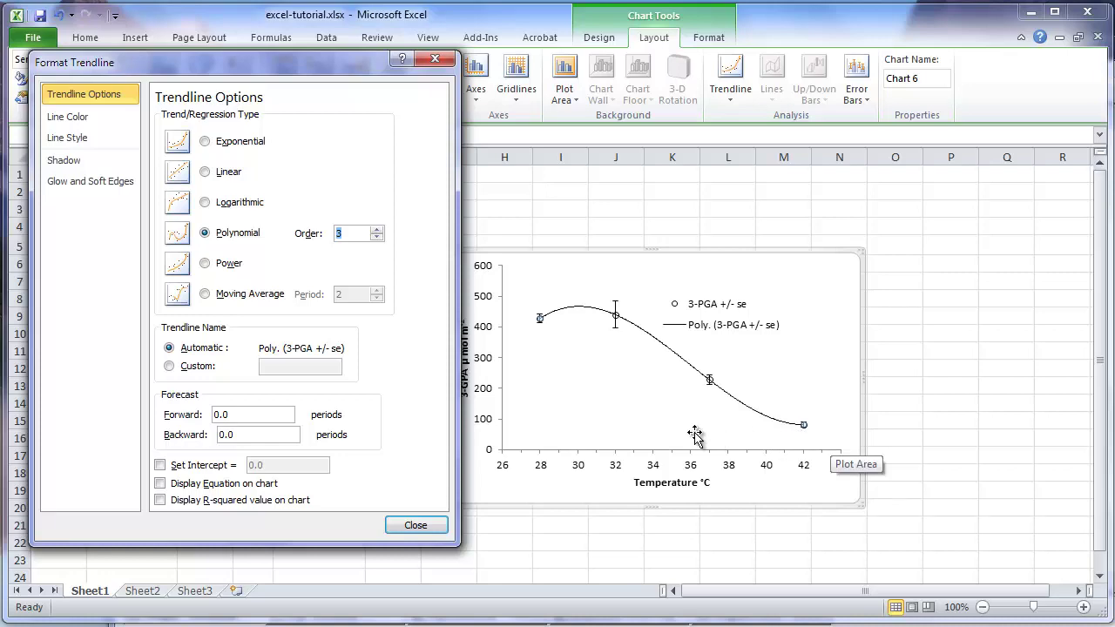
{"action": "left_click", "coordinate": [422, 525]}
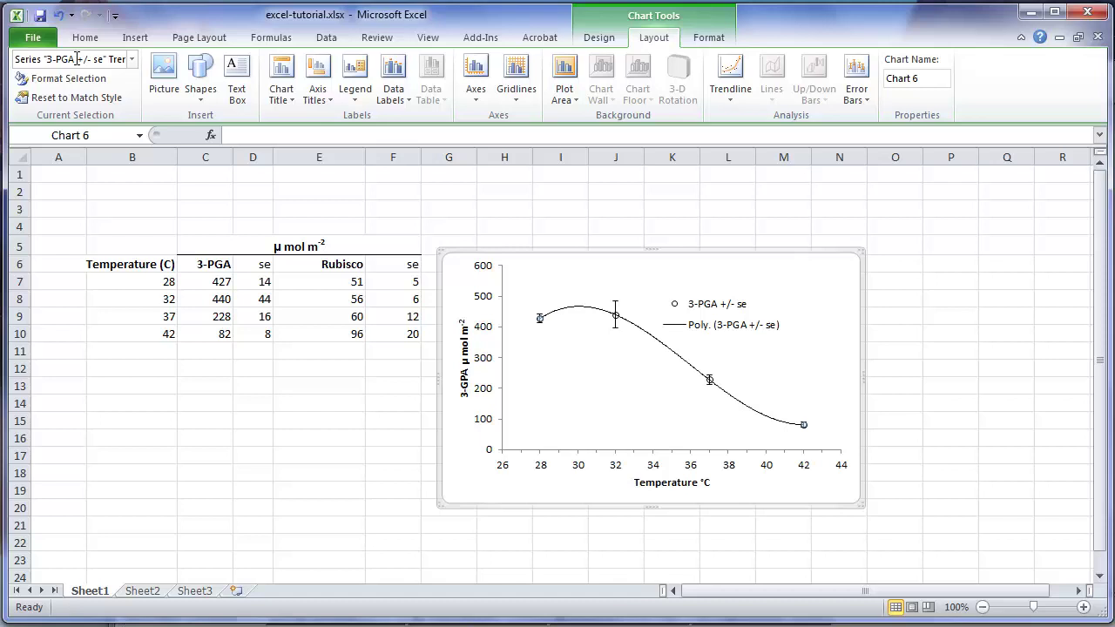
- Undo the trendline type changes and the added trendline, leaving only the 3-PGA data points in the chart
{"action": "left_click", "coordinate": [59, 15]}
{"action": "left_click", "coordinate": [58, 16]}
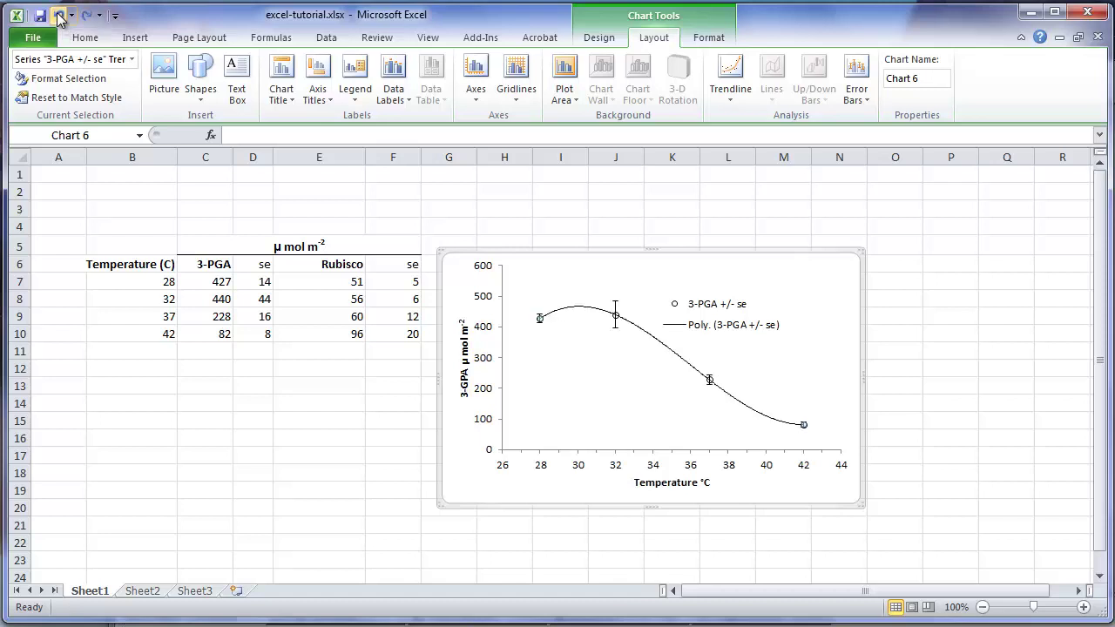
{"action": "left_click", "coordinate": [58, 15]}
{"action": "left_click", "coordinate": [58, 16]}
{"action": "left_click", "coordinate": [59, 15]}
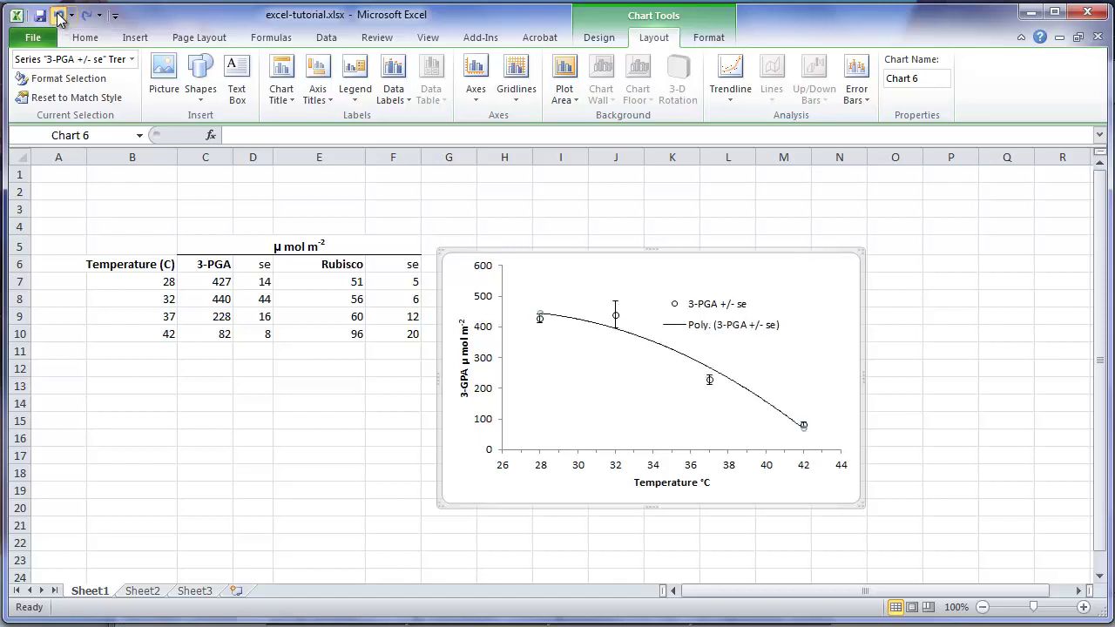
{"action": "left_click", "coordinate": [58, 16]}
{"action": "left_click", "coordinate": [58, 15]}
{"action": "left_click", "coordinate": [58, 16]}
{"action": "left_click", "coordinate": [58, 15]}
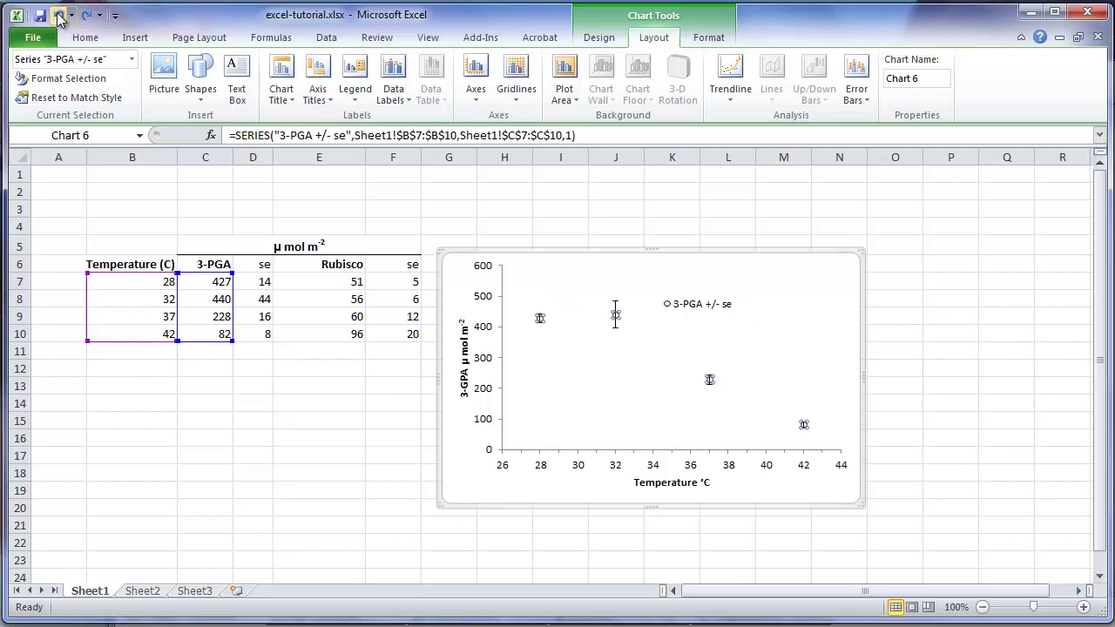
{"action": "left_click", "coordinate": [593, 255]}
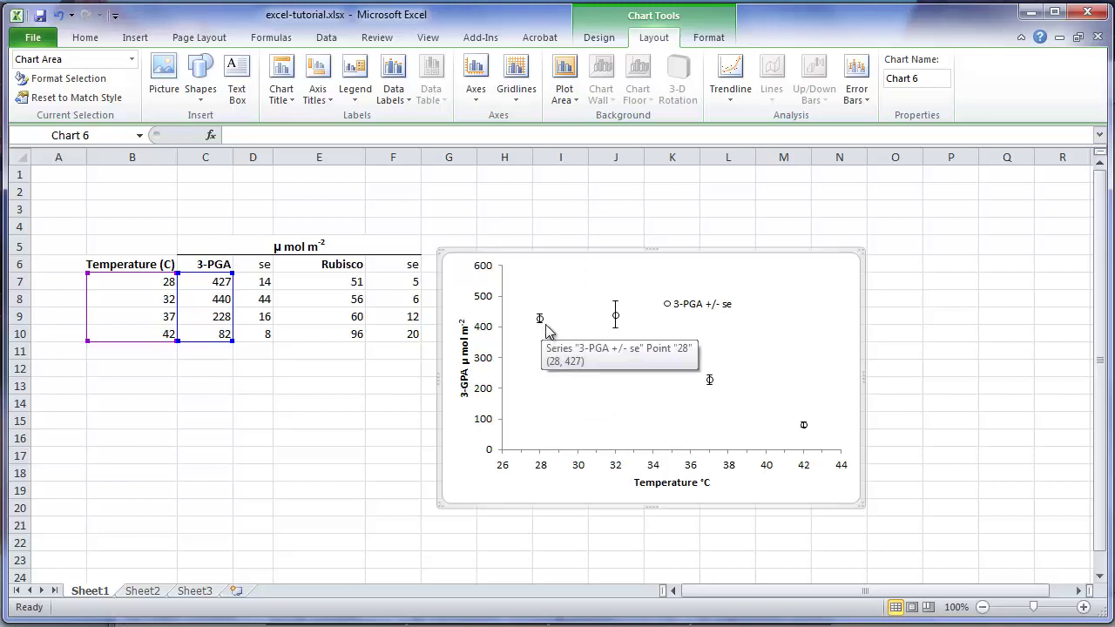
{"action": "mouse_move", "coordinate": [617, 321]}
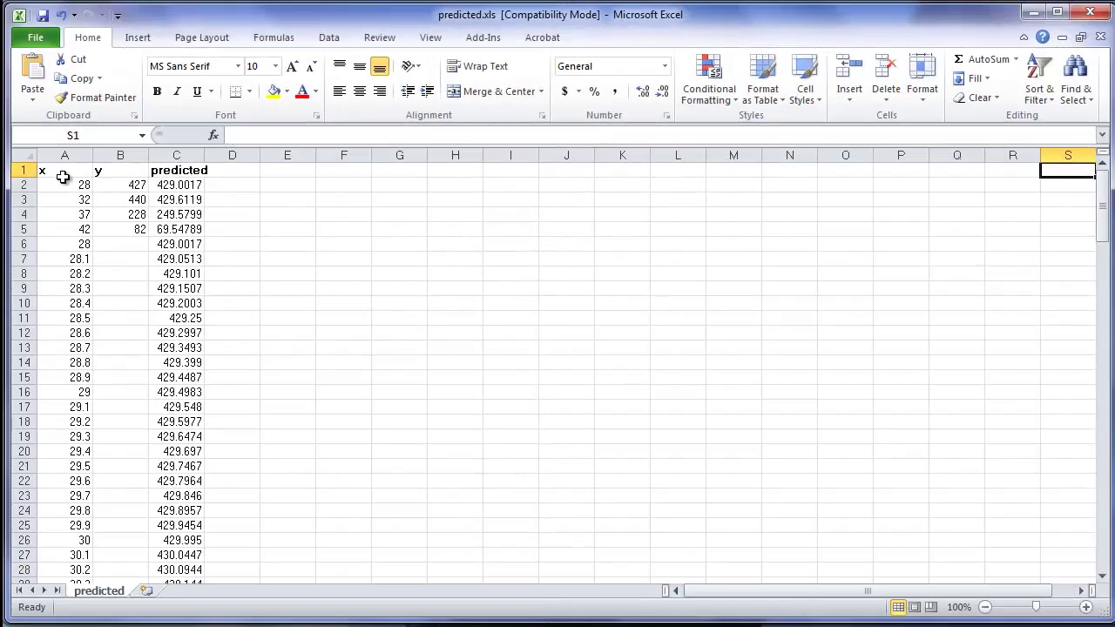
- Copy the predicted data block A6:C146 in predicted.xls, leaving out the header and the first four data rows
{"action": "left_click", "coordinate": [65, 245]}
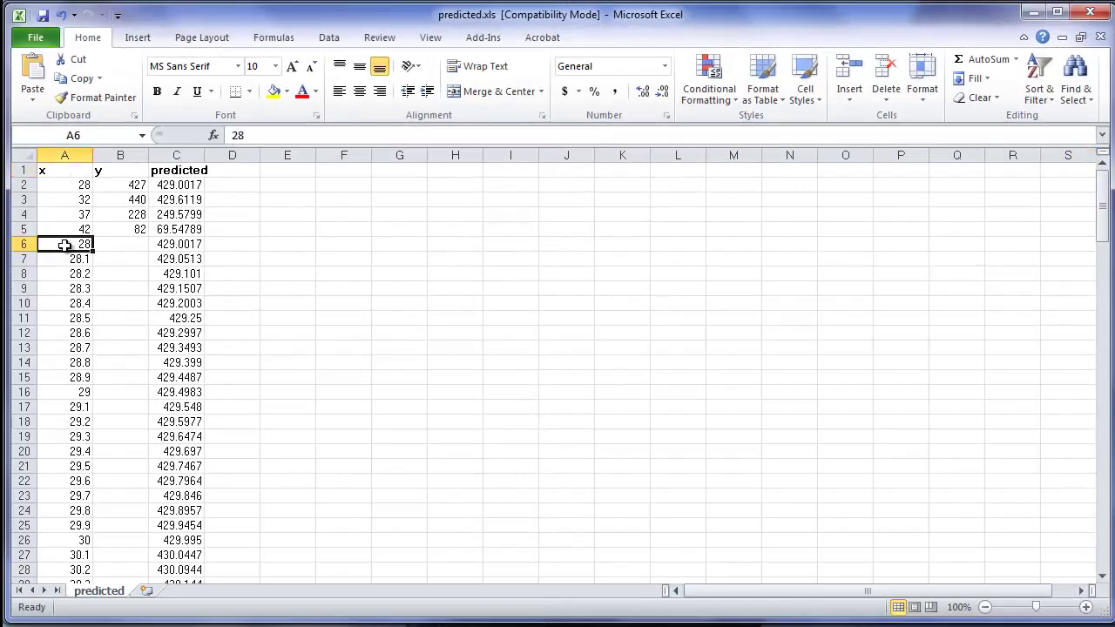
{"action": "key", "text": "shift+Right"}
{"action": "key", "text": "shift+Right"}
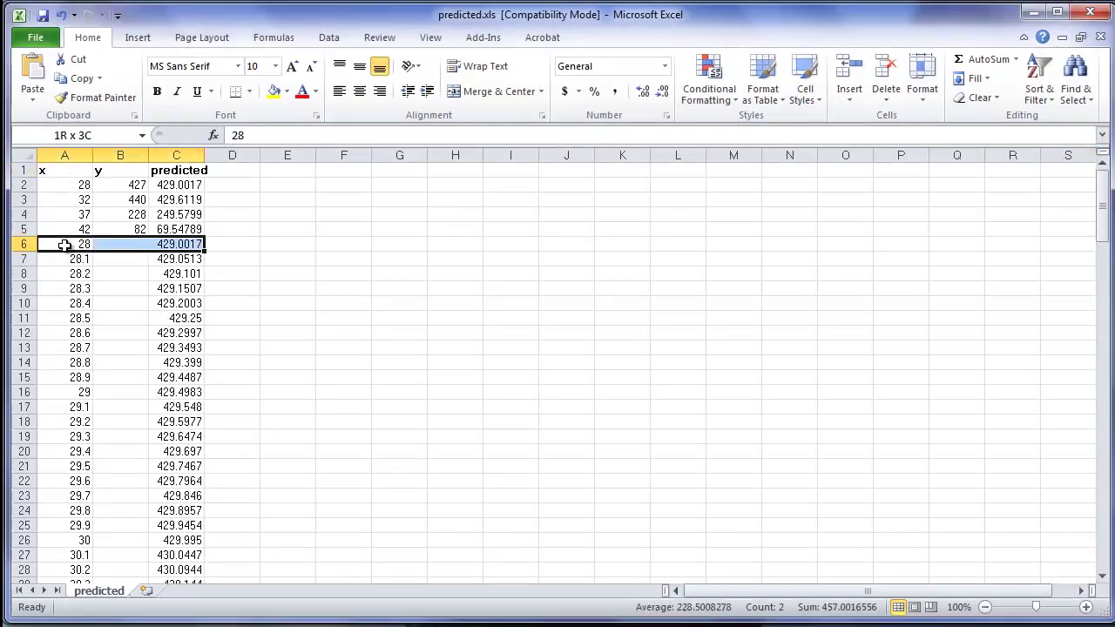
{"action": "key", "text": "ctrl+shift+Down"}
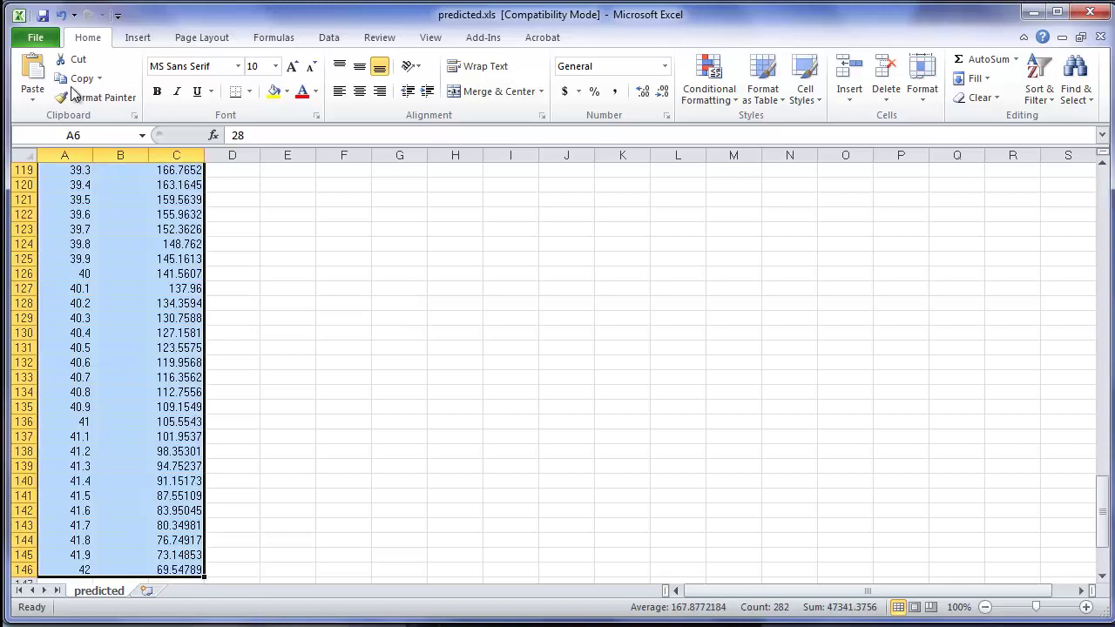
{"action": "left_click", "coordinate": [70, 80]}
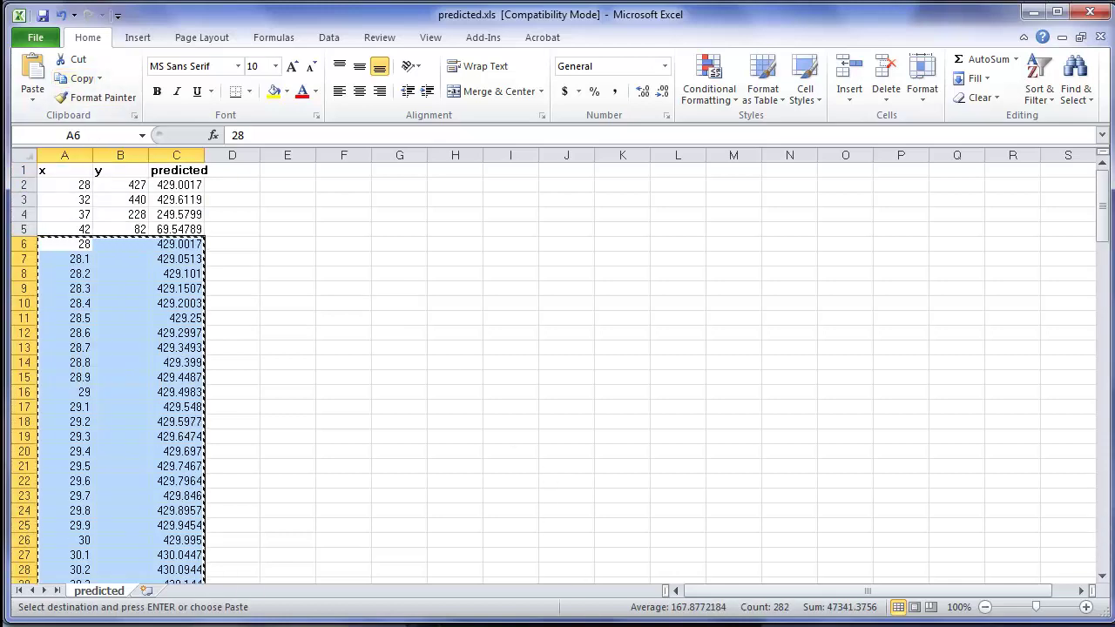
- Switch to excel-tutorial.xlsx and paste the copied predicted data into Sheet1 starting at cell B13
{"action": "key", "text": "ctrl+Tab"}
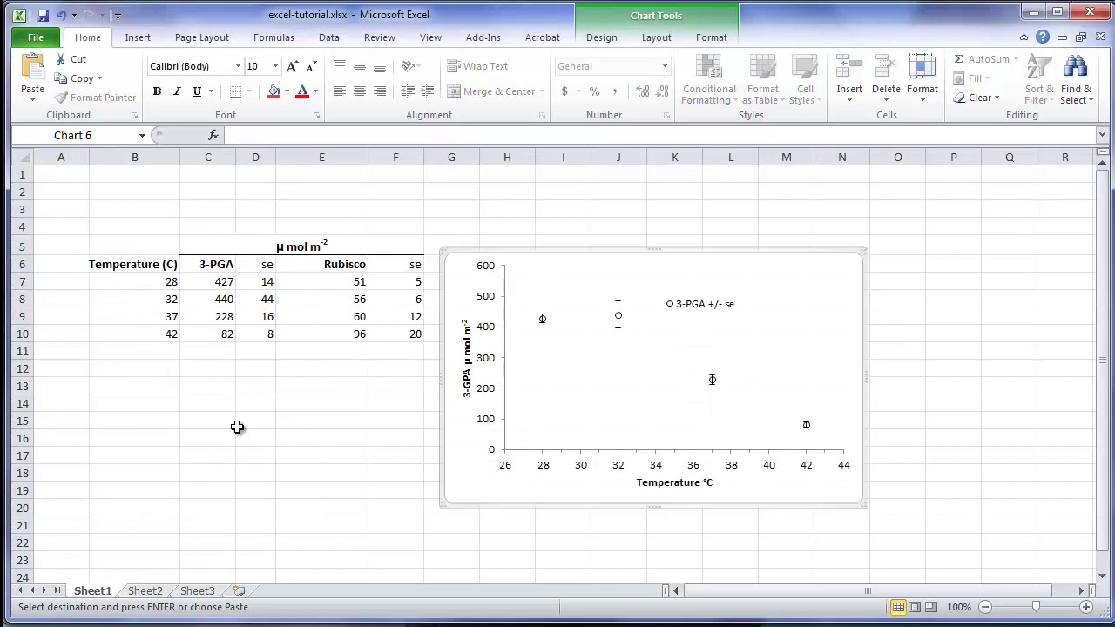
{"action": "left_click", "coordinate": [138, 384]}
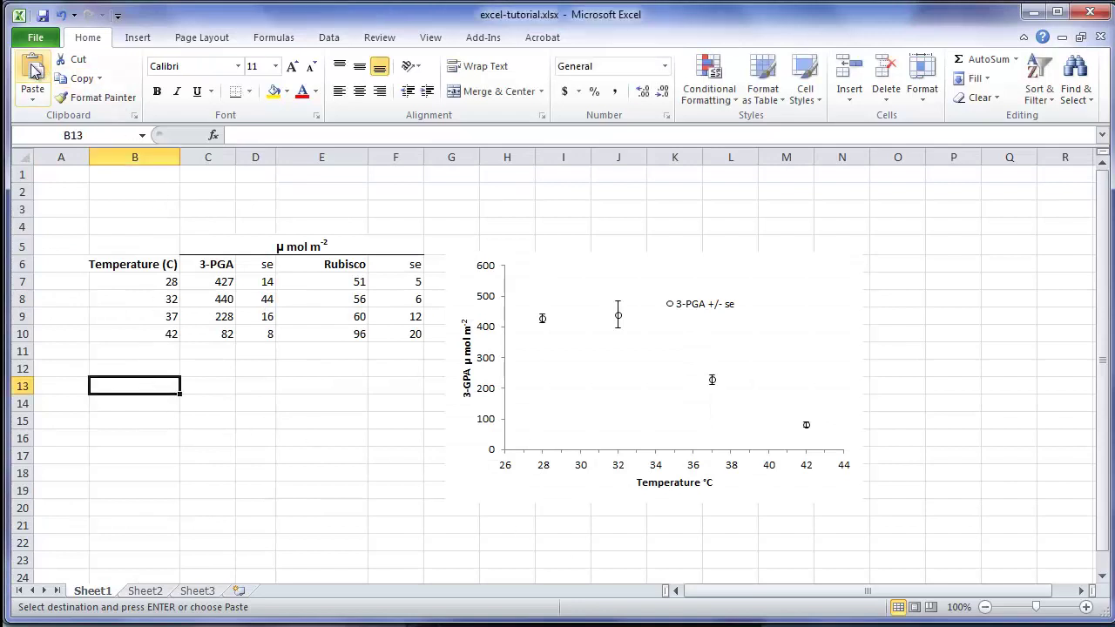
{"action": "left_click", "coordinate": [33, 70]}
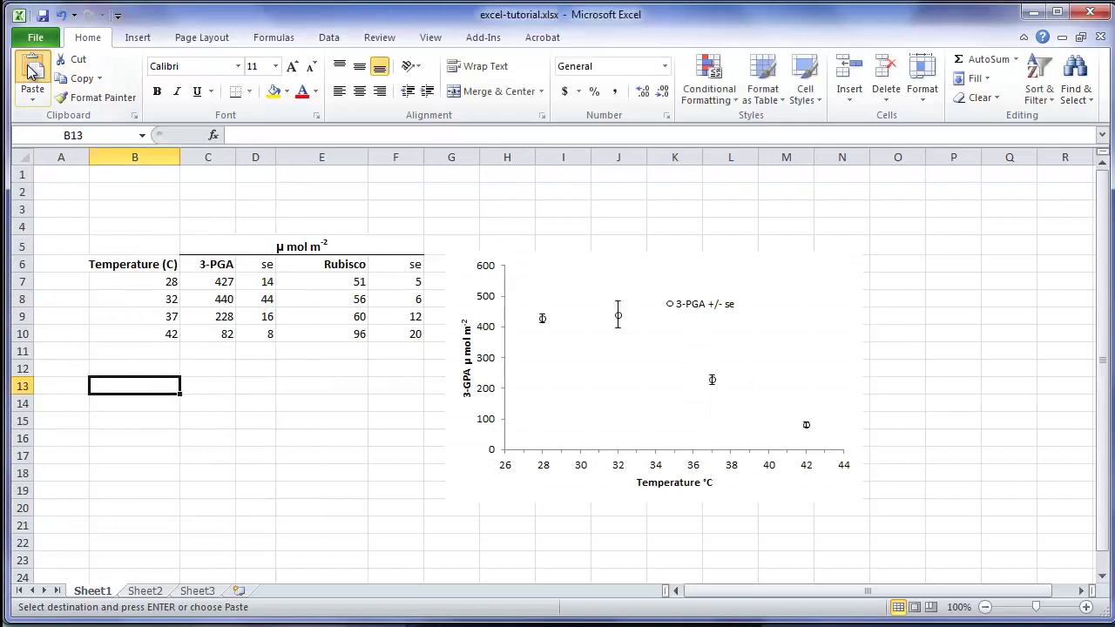
- Label the pasted columns with the headers "Temp" in B12 and "Predicted" in D12
{"action": "left_click", "coordinate": [168, 367]}
{"action": "type", "text": "Temp"}
{"action": "key", "text": "Tab"}
{"action": "key", "text": "Tab"}
{"action": "type", "text": "Predicted"}
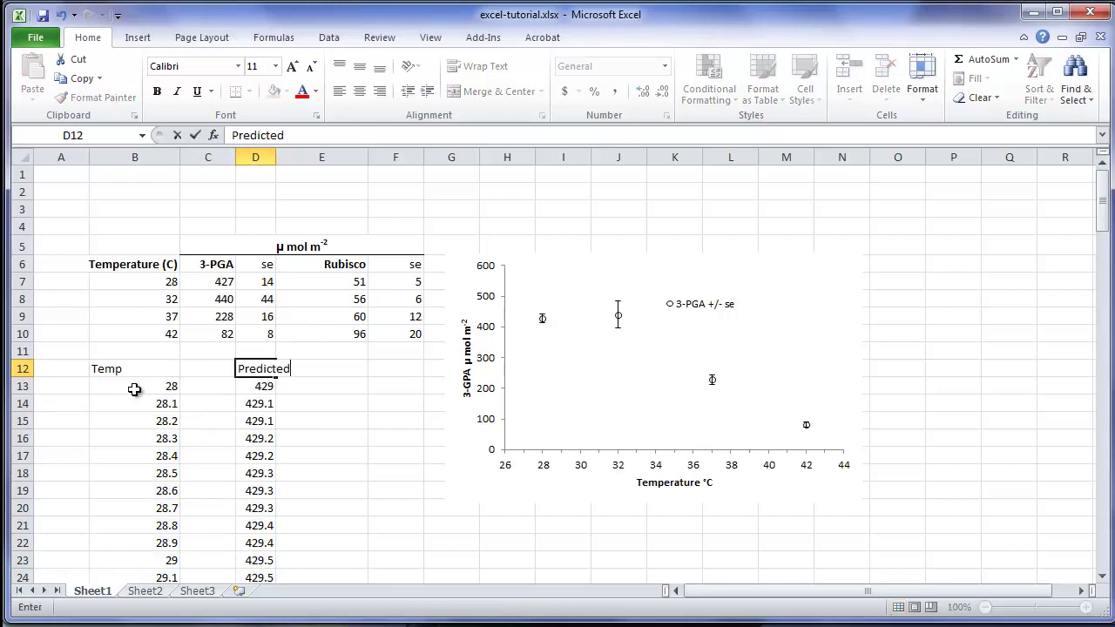
{"action": "left_click", "coordinate": [134, 389]}
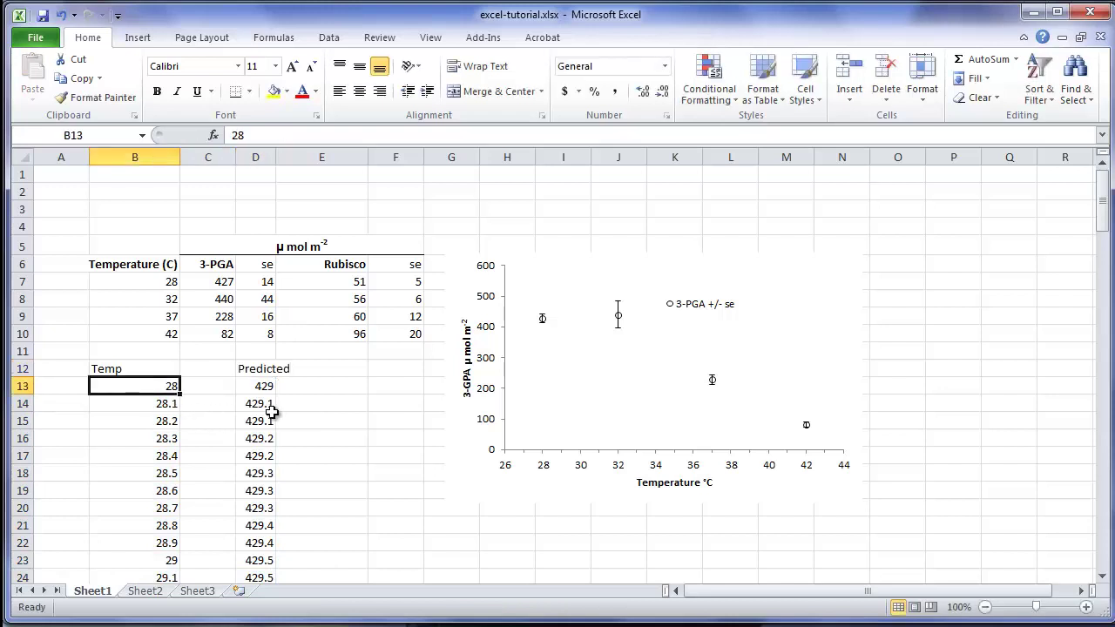
- Add a new data series named "Predicted R2=0.99" to the 3-PGA chart
{"action": "left_click", "coordinate": [607, 342]}
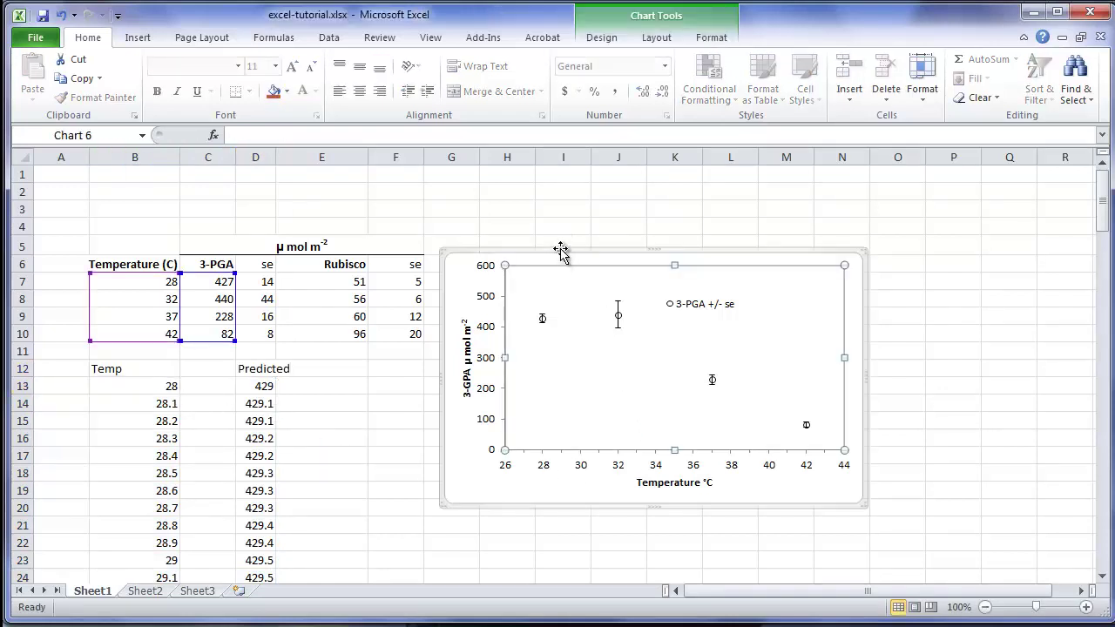
{"action": "left_click", "coordinate": [562, 252]}
{"action": "left_click", "coordinate": [607, 41]}
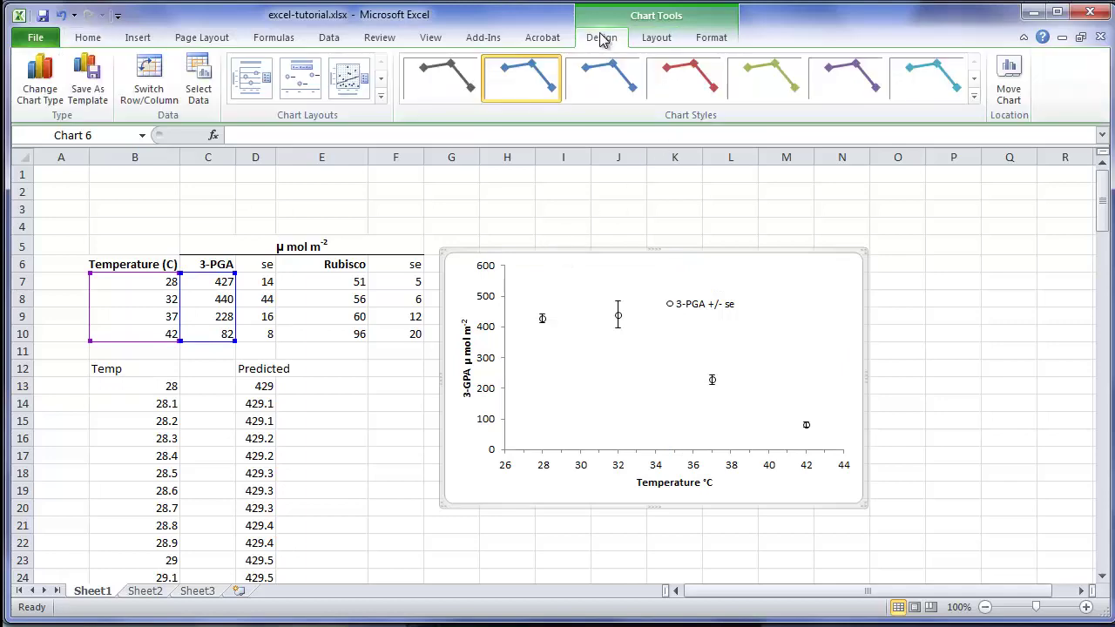
{"action": "left_click", "coordinate": [199, 73]}
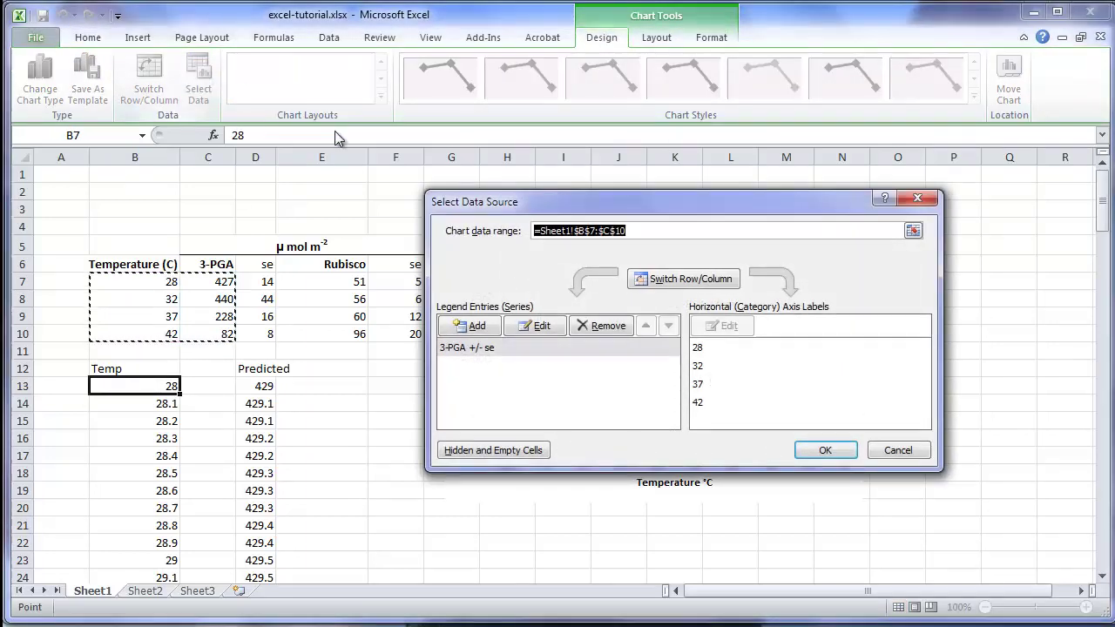
{"action": "left_click", "coordinate": [476, 328]}
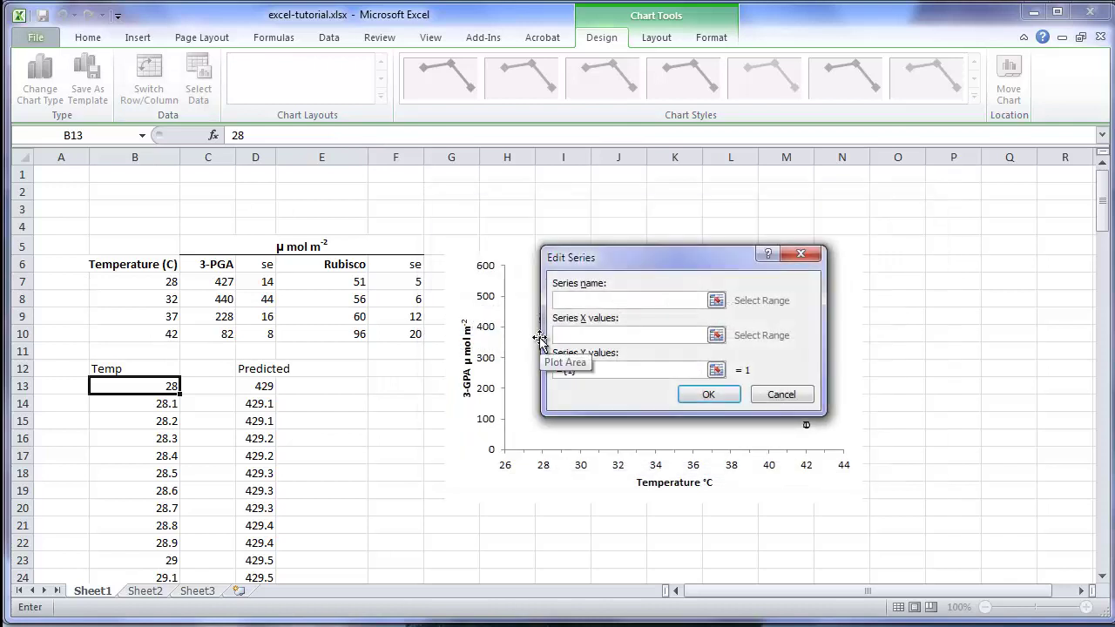
{"action": "type", "text": "Predicted R2=0.99"}
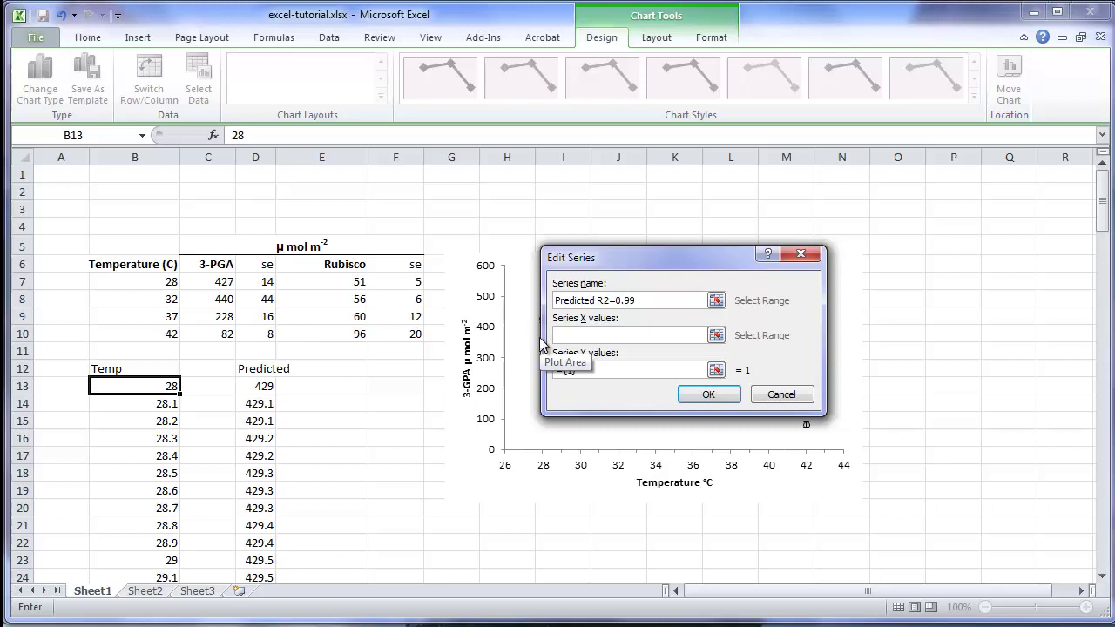
- Set the new series' X values to the pasted temperatures in Sheet1 B13:B153
{"action": "left_click", "coordinate": [716, 335]}
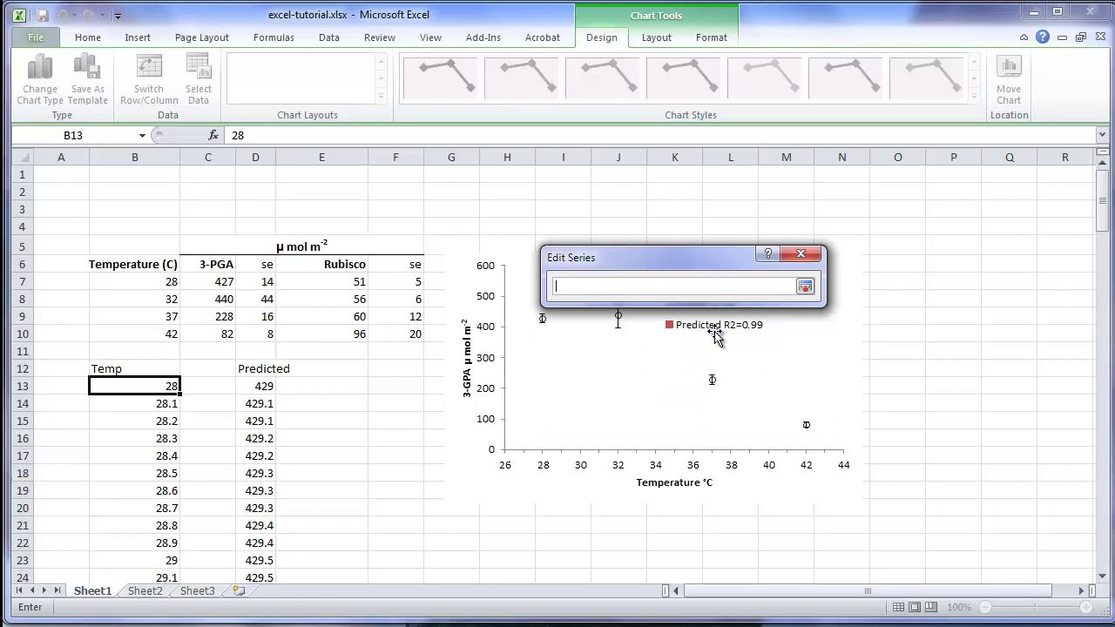
{"action": "left_click", "coordinate": [163, 384]}
{"action": "key", "text": "ctrl+shift+Down"}
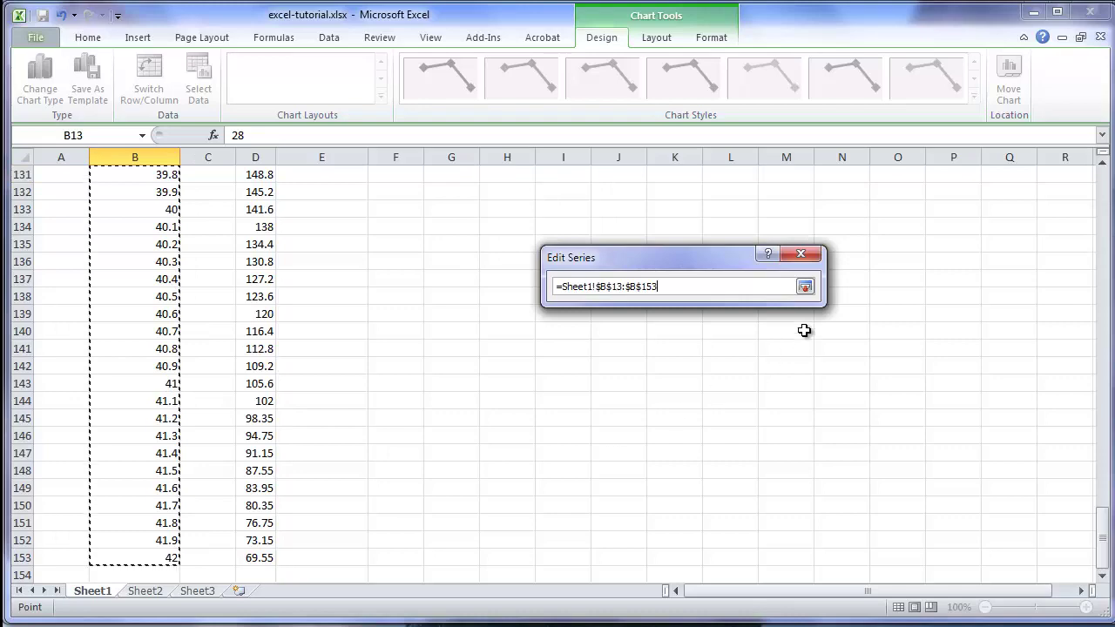
{"action": "left_click", "coordinate": [805, 287]}
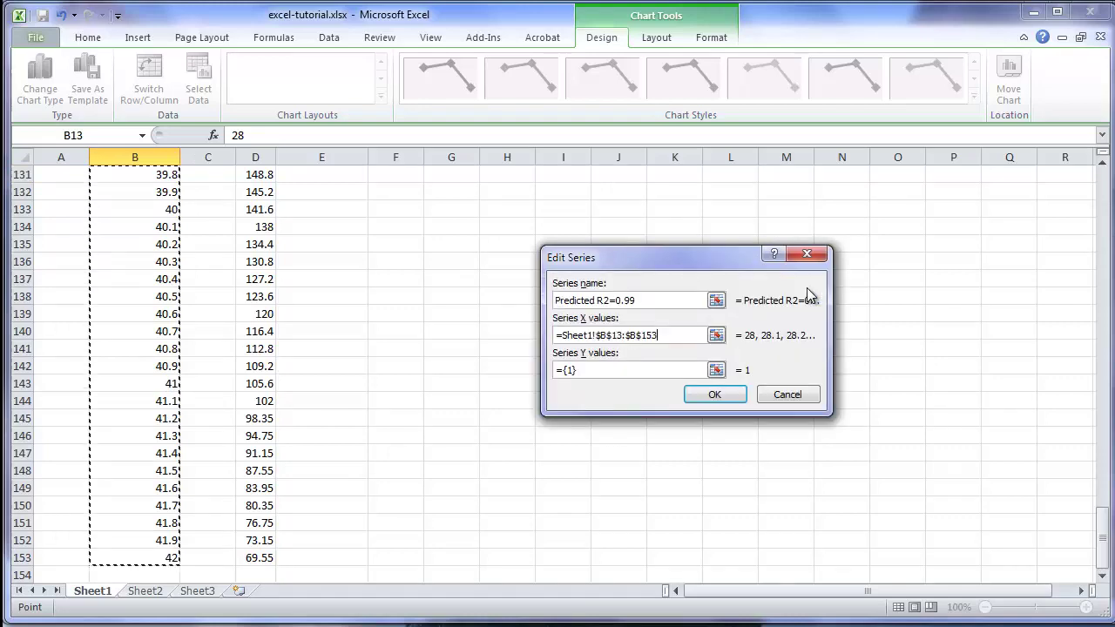
- Set the new series' Y values to the predicted values in Sheet1 D13:D153 and accept the series
{"action": "left_click", "coordinate": [715, 371]}
{"action": "scroll", "coordinate": [252, 322], "scroll_direction": "up", "scroll_amount": 20}
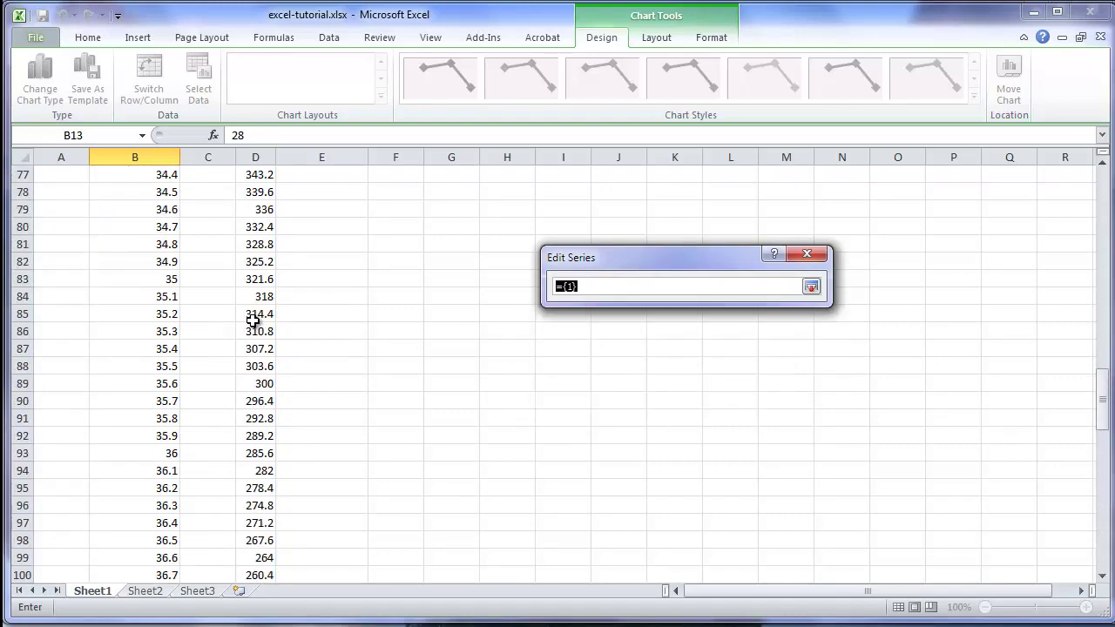
{"action": "scroll", "coordinate": [252, 322], "scroll_direction": "up", "scroll_amount": 11}
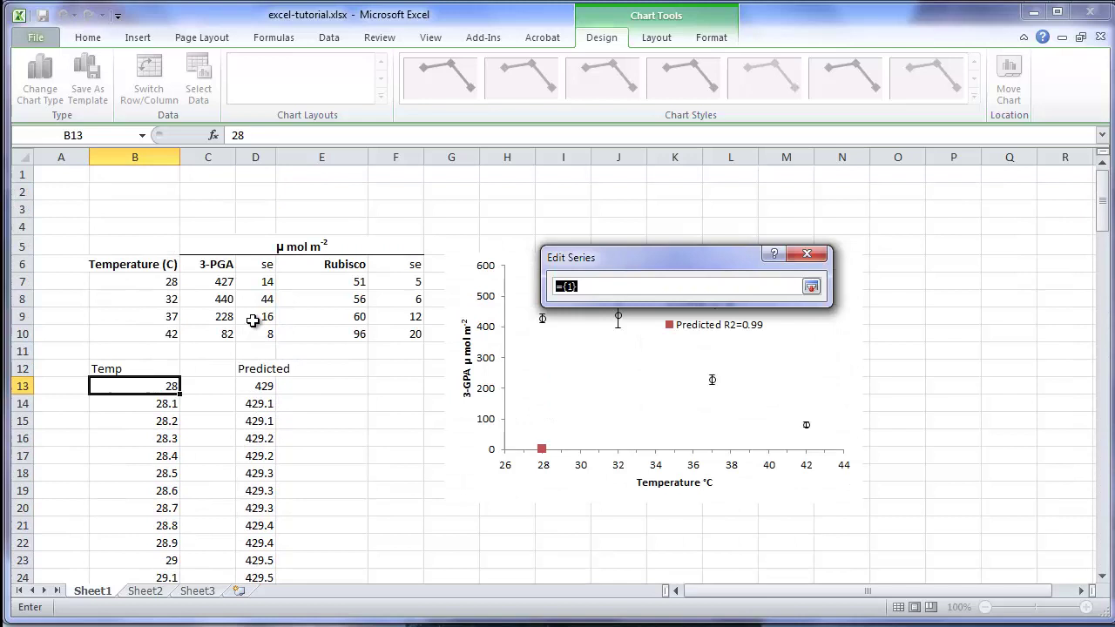
{"action": "left_click", "coordinate": [260, 386]}
{"action": "key", "text": "End"}
{"action": "key", "text": "shift+Down"}
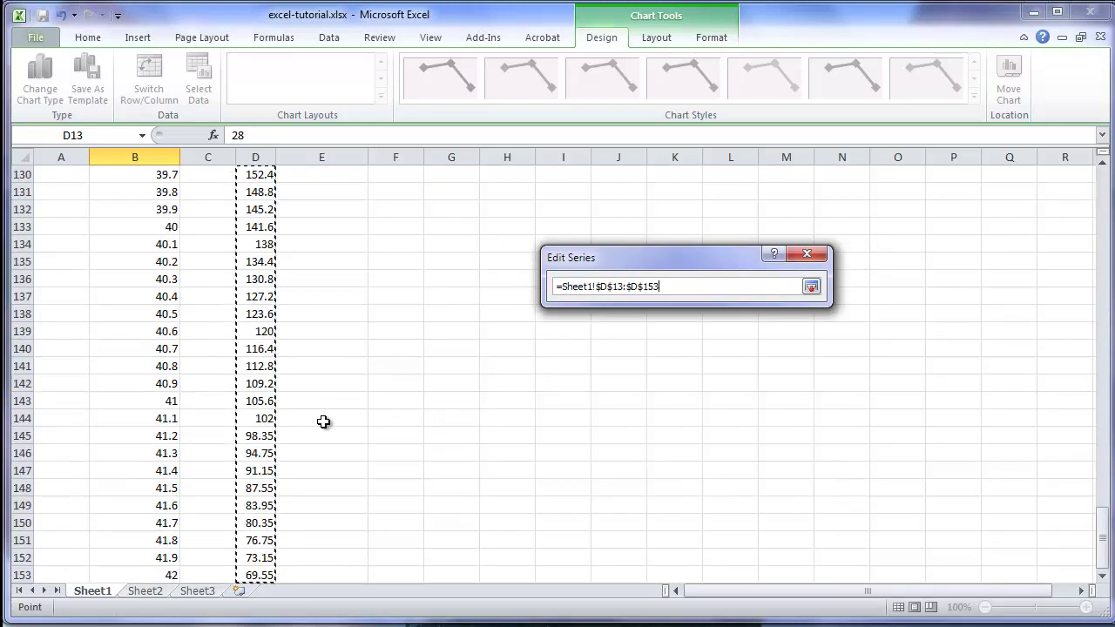
{"action": "key", "text": "shift+Down"}
{"action": "key", "text": "shift+Up"}
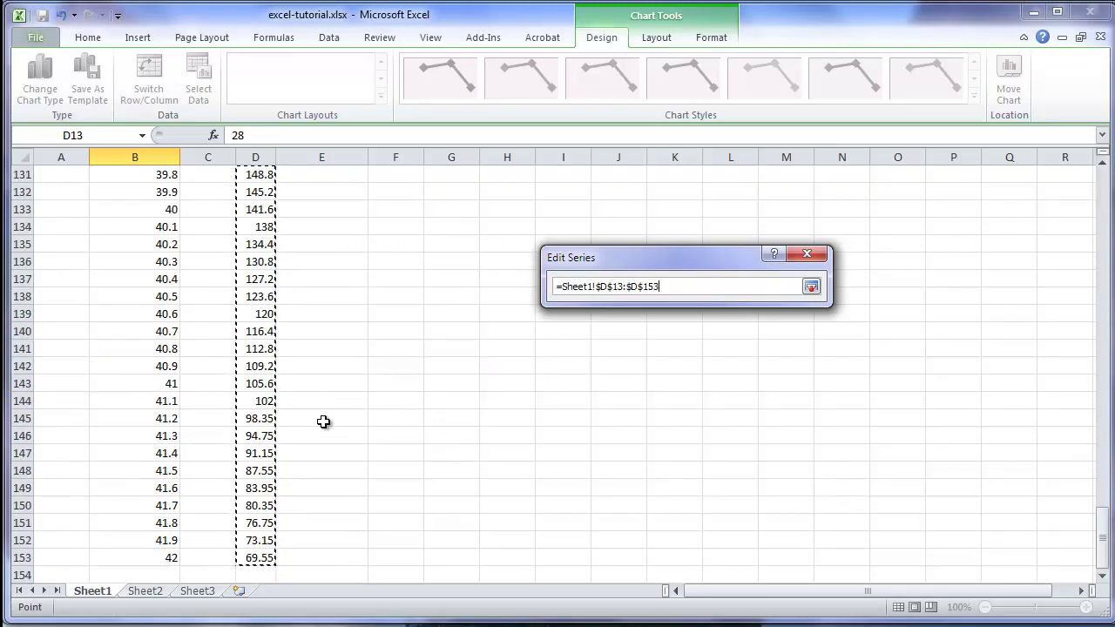
{"action": "left_click", "coordinate": [812, 288]}
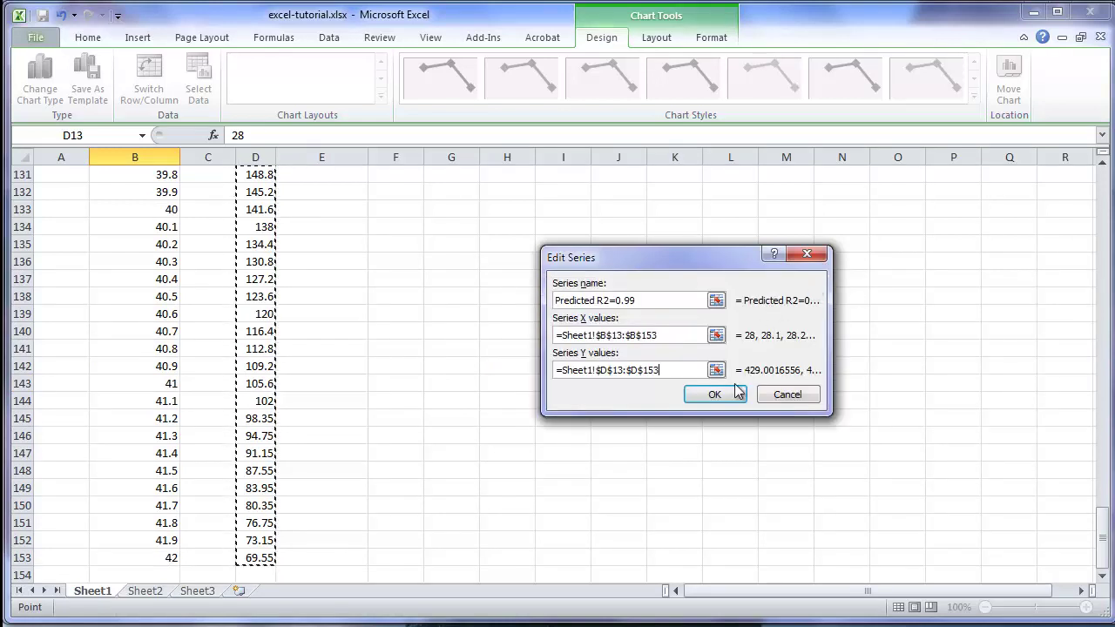
{"action": "left_click", "coordinate": [728, 399]}
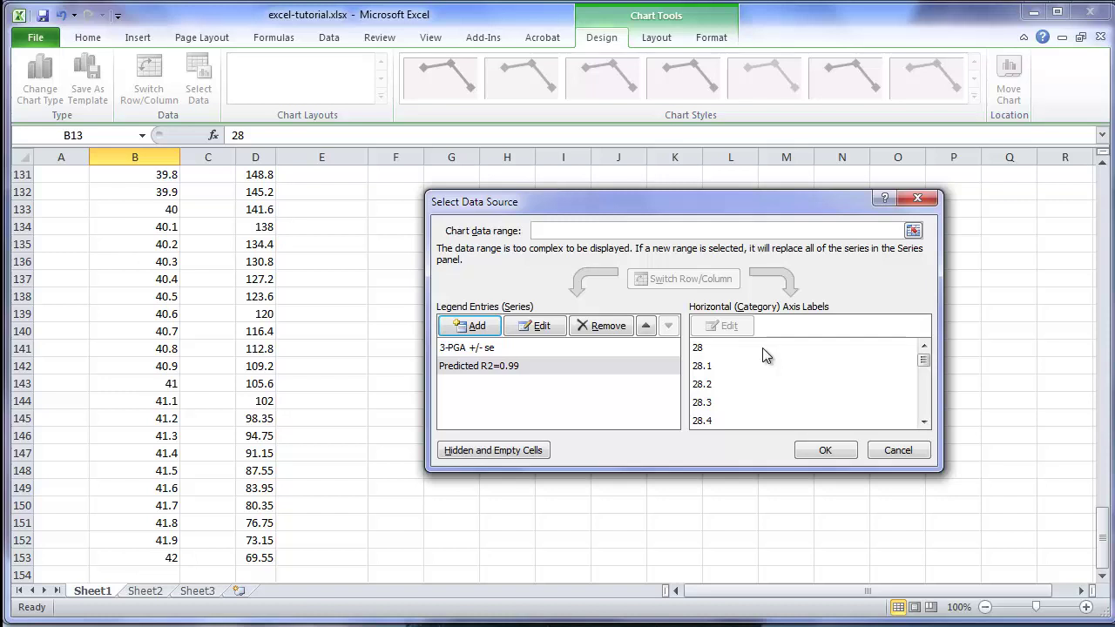
- Rename the original 3-PGA series to "3-PGA mean +/- se" and apply the data source changes to the chart
{"action": "left_click", "coordinate": [462, 350]}
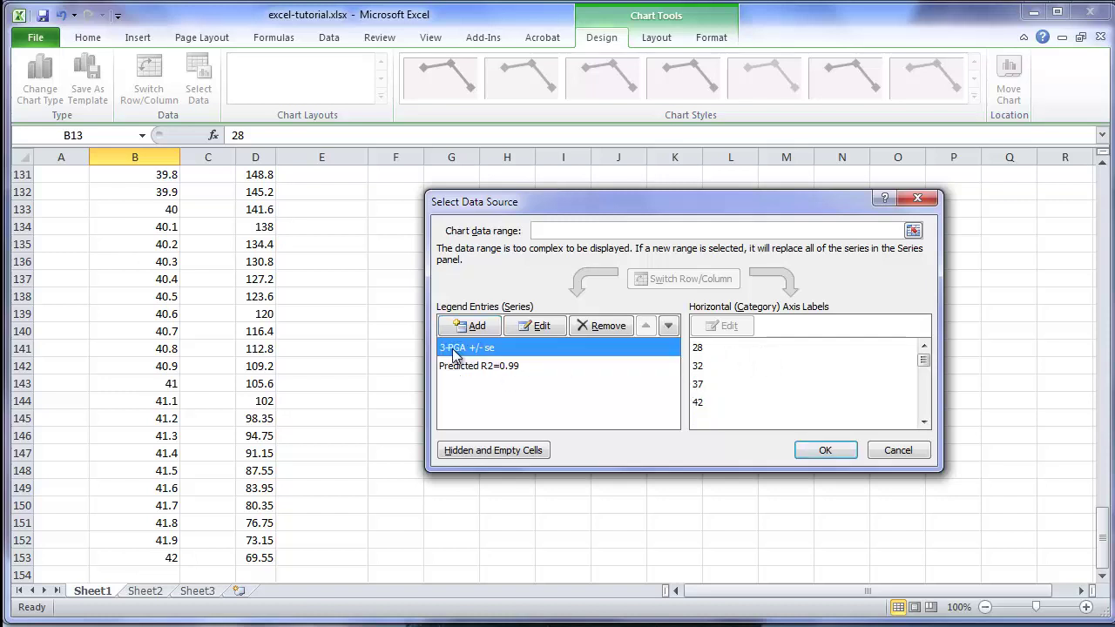
{"action": "left_click", "coordinate": [541, 326]}
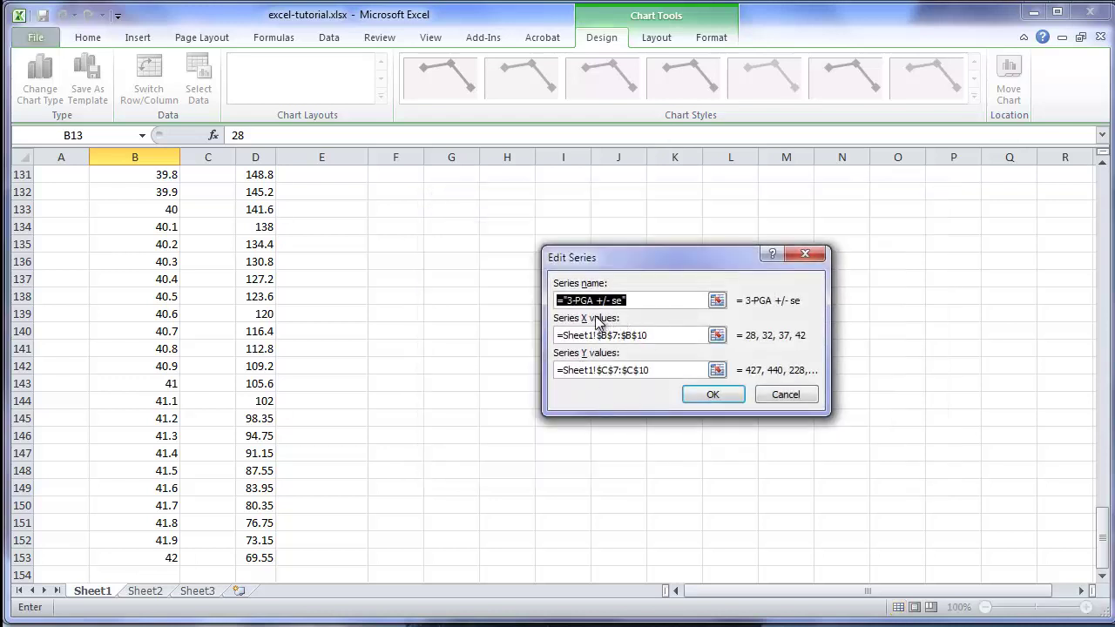
{"action": "left_click", "coordinate": [596, 301]}
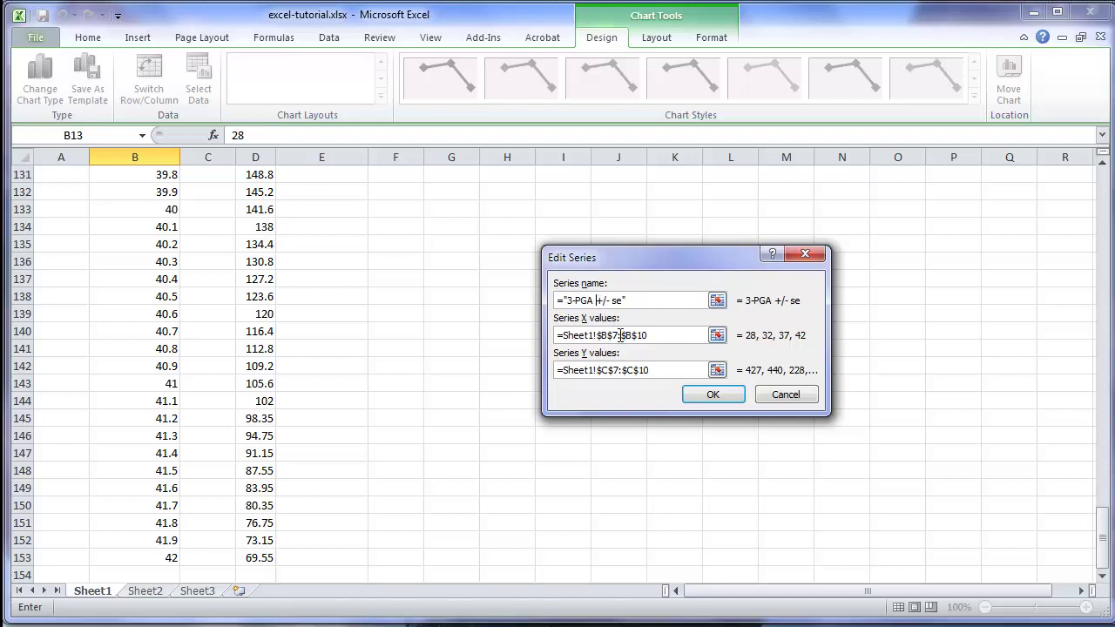
{"action": "type", "text": "mean"}
{"action": "left_click", "coordinate": [714, 396]}
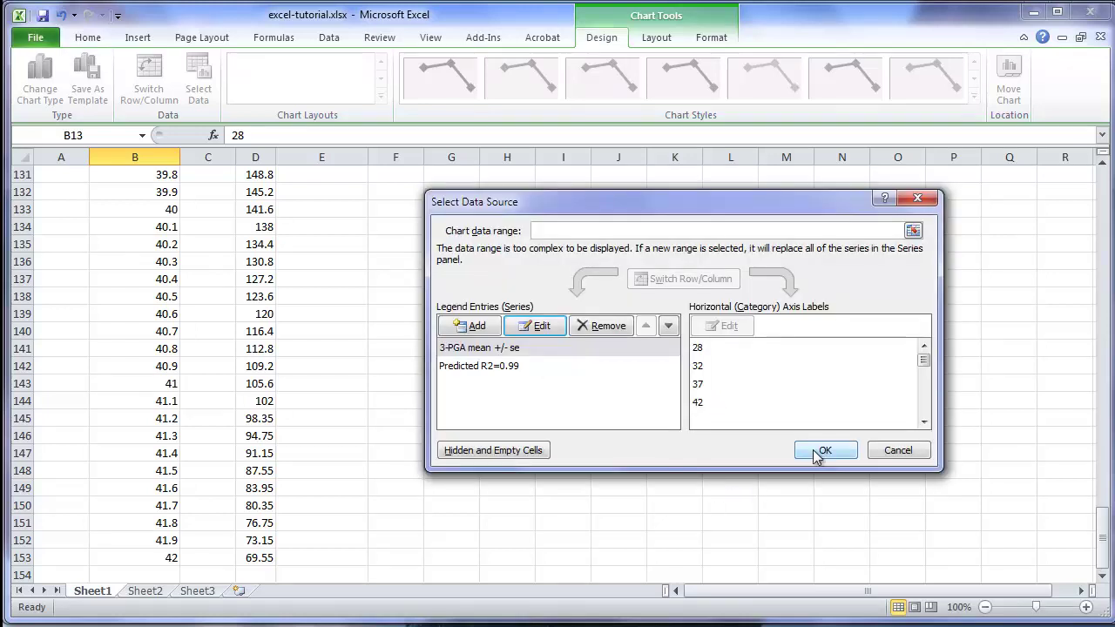
{"action": "left_click", "coordinate": [819, 450]}
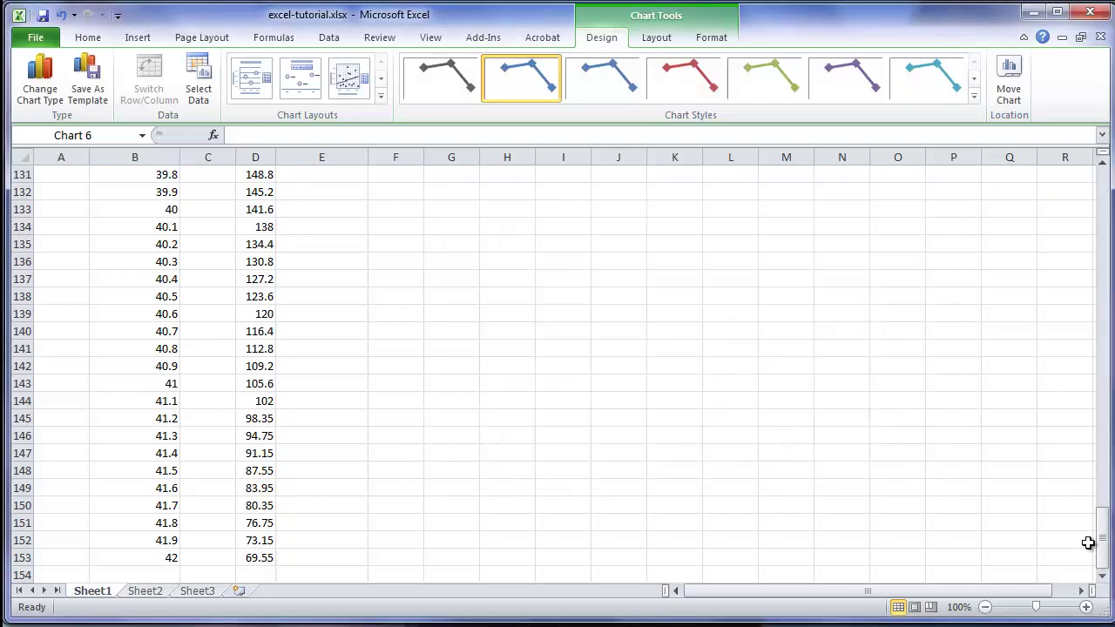
- Set the marker type of the Predicted R2=0.99 series to None in the chart
{"action": "left_click_drag", "start_coordinate": [1103, 541], "coordinate": [1103, 197]}
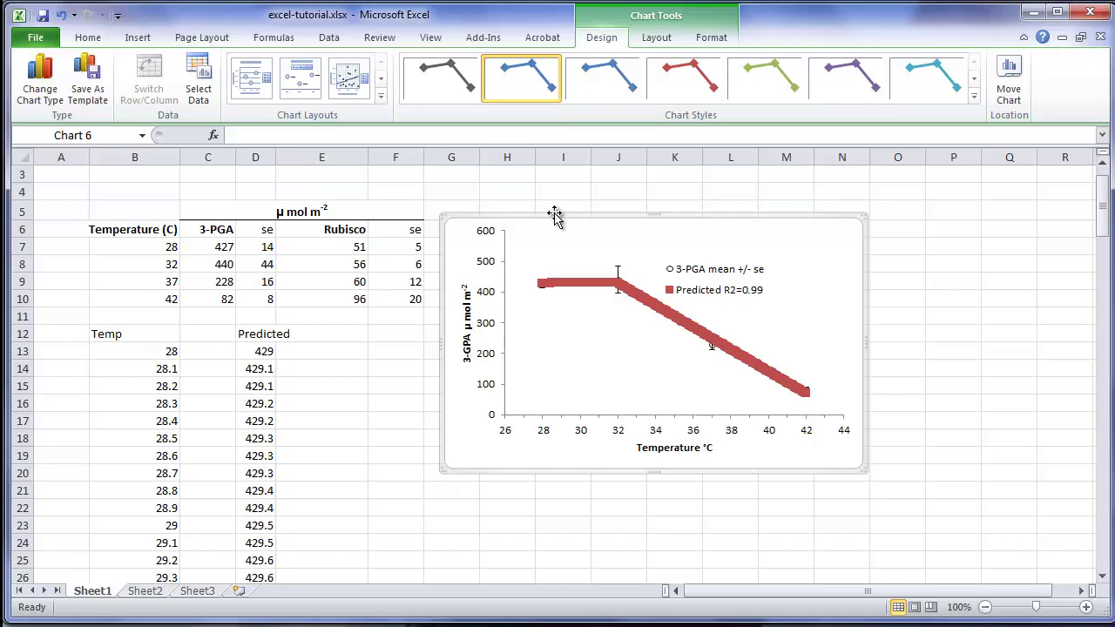
{"action": "right_click", "coordinate": [653, 306]}
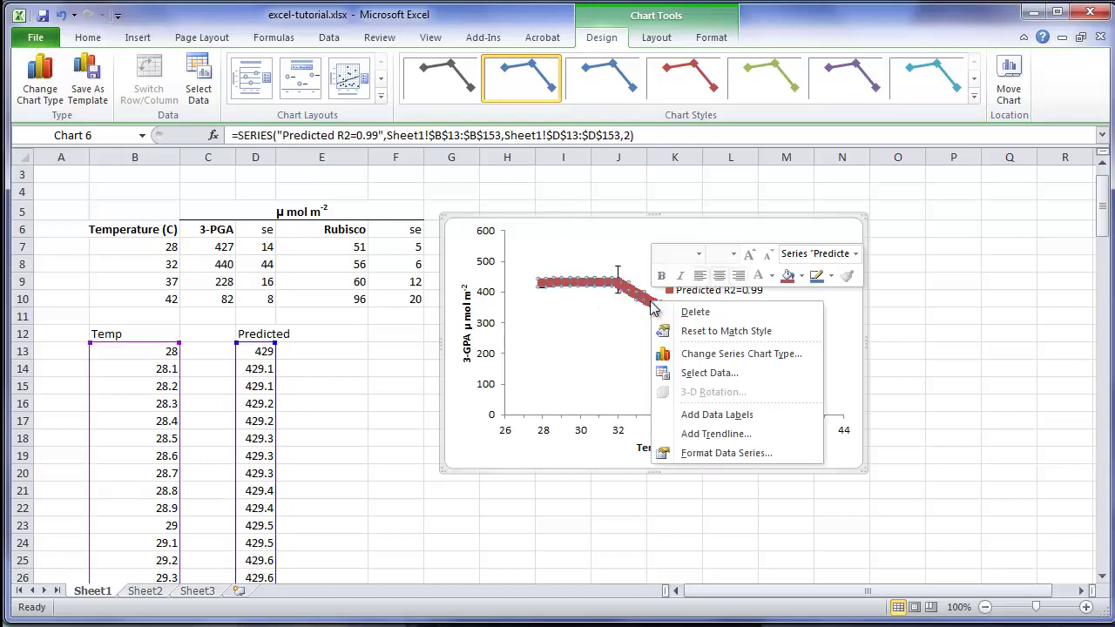
{"action": "left_click", "coordinate": [714, 454]}
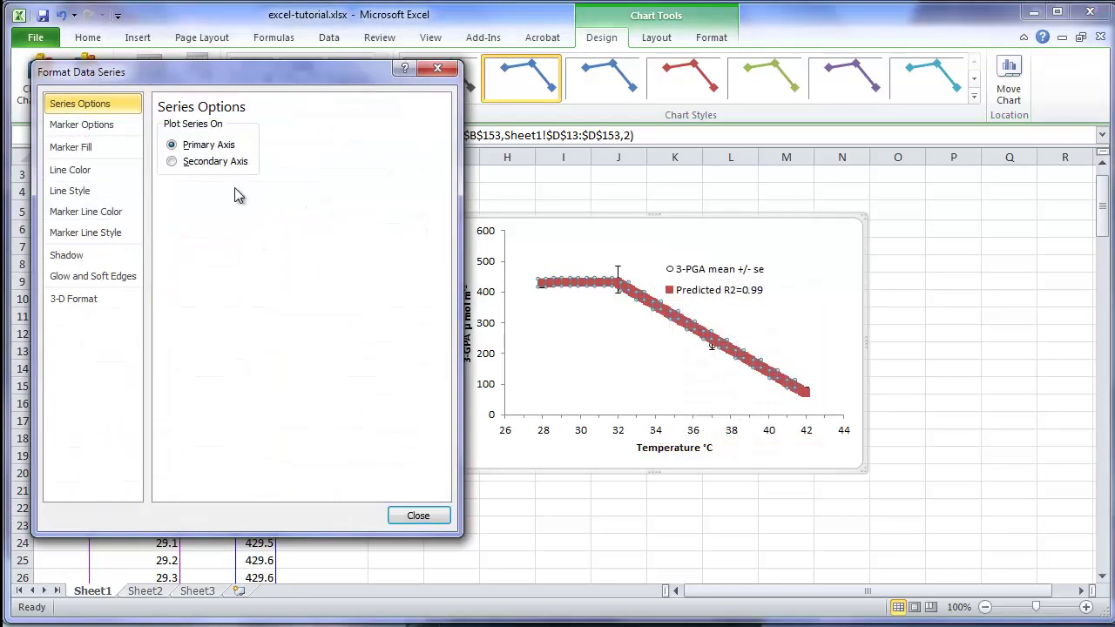
{"action": "left_click", "coordinate": [86, 126]}
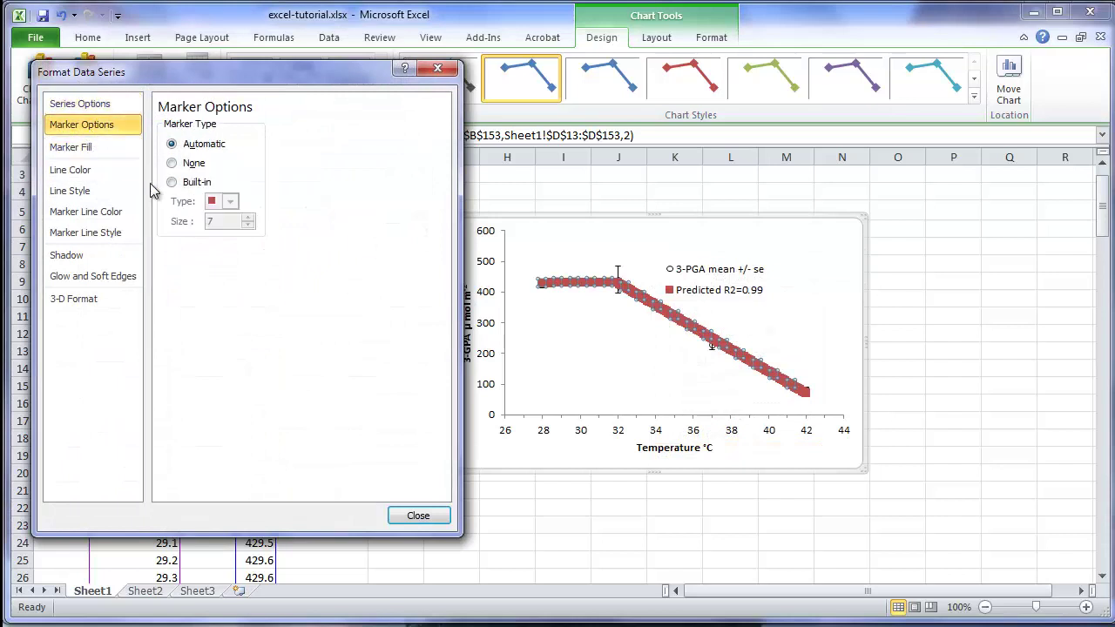
{"action": "left_click", "coordinate": [171, 163]}
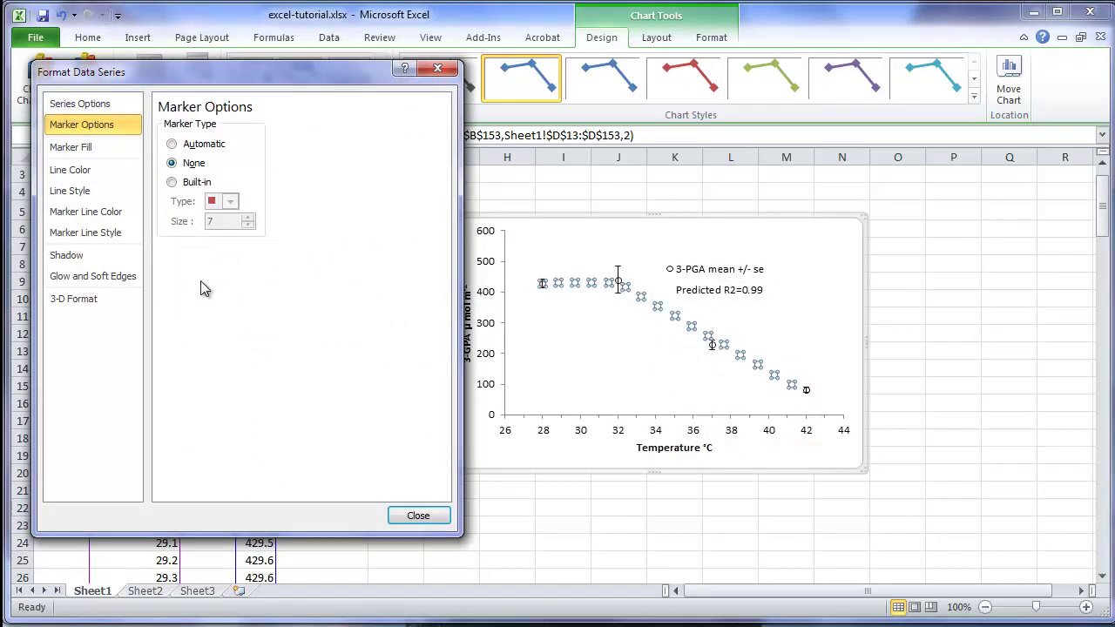
- Give the Predicted R2=0.99 series a solid line in the chart
{"action": "left_click", "coordinate": [73, 193]}
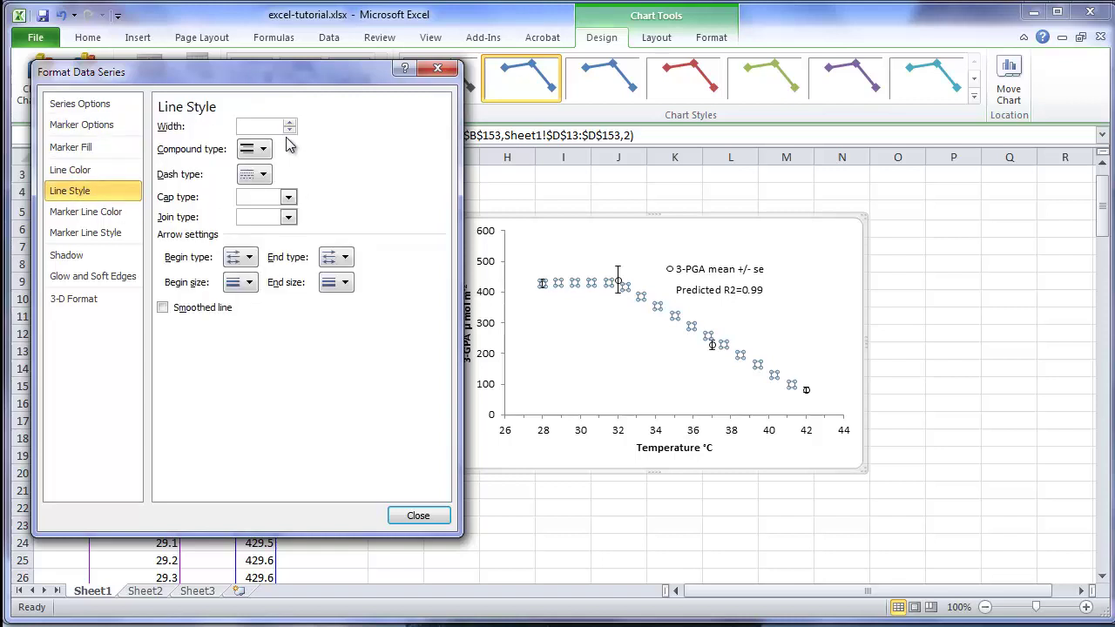
{"action": "left_click", "coordinate": [96, 169]}
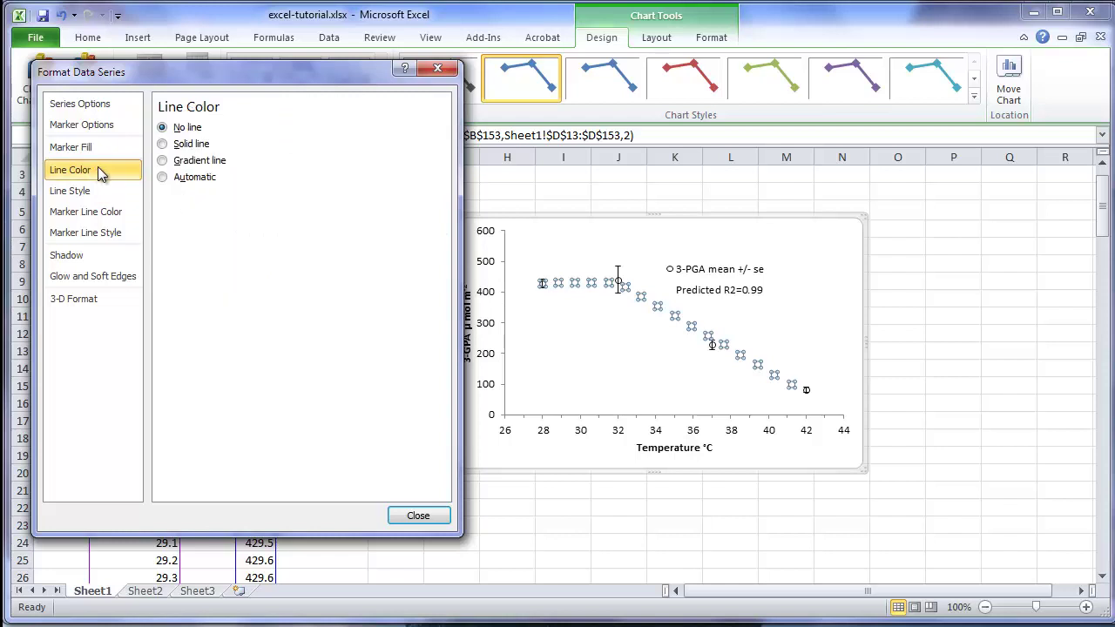
{"action": "left_click", "coordinate": [163, 144]}
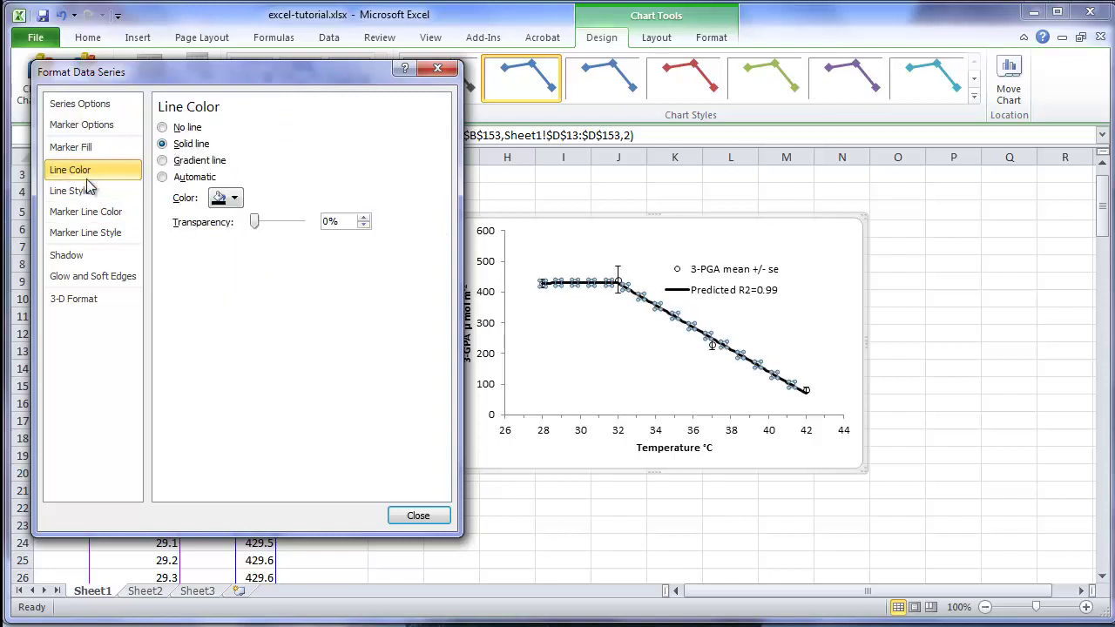
- Set the line width of the Predicted R2=0.99 series to 1.5 pt and finish formatting the series
{"action": "left_click", "coordinate": [84, 189]}
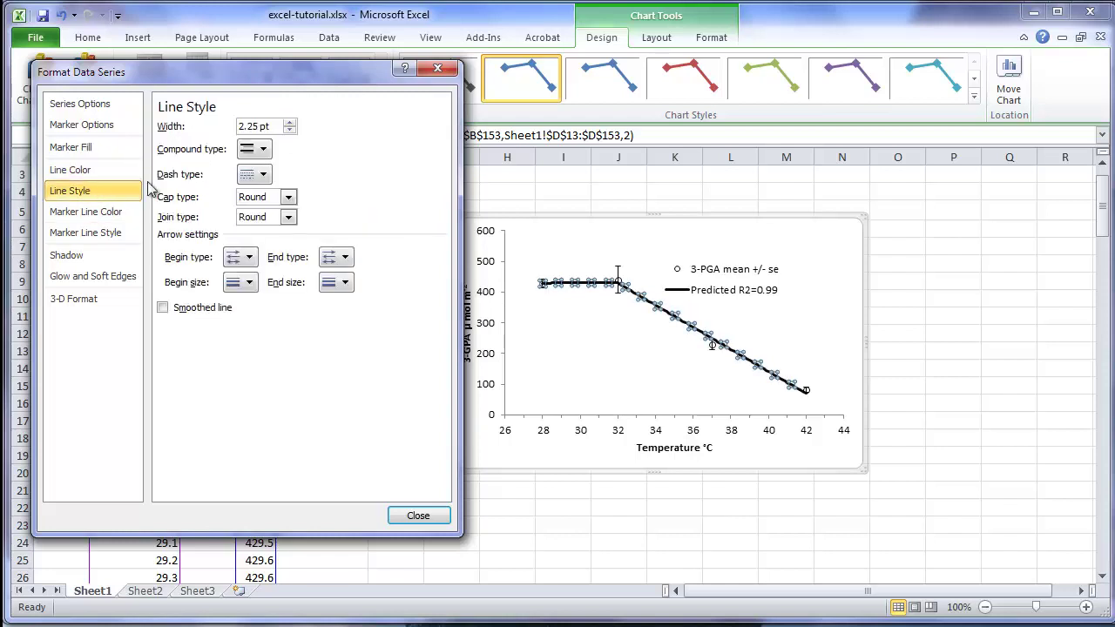
{"action": "left_click", "coordinate": [289, 130]}
{"action": "left_click", "coordinate": [290, 130]}
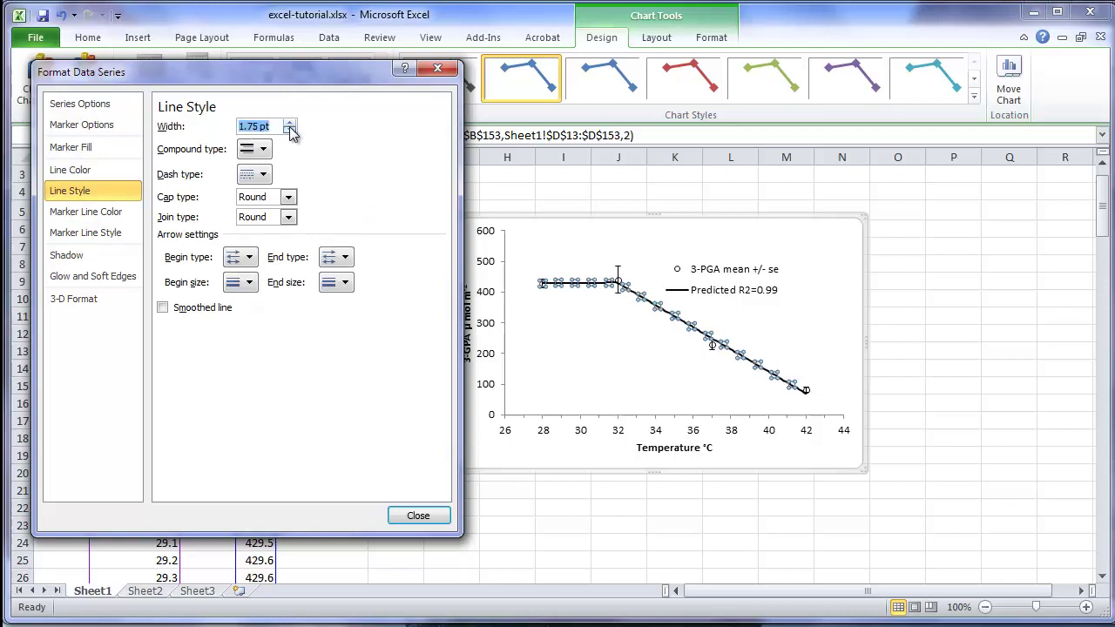
{"action": "left_click", "coordinate": [289, 131]}
{"action": "left_click", "coordinate": [289, 131]}
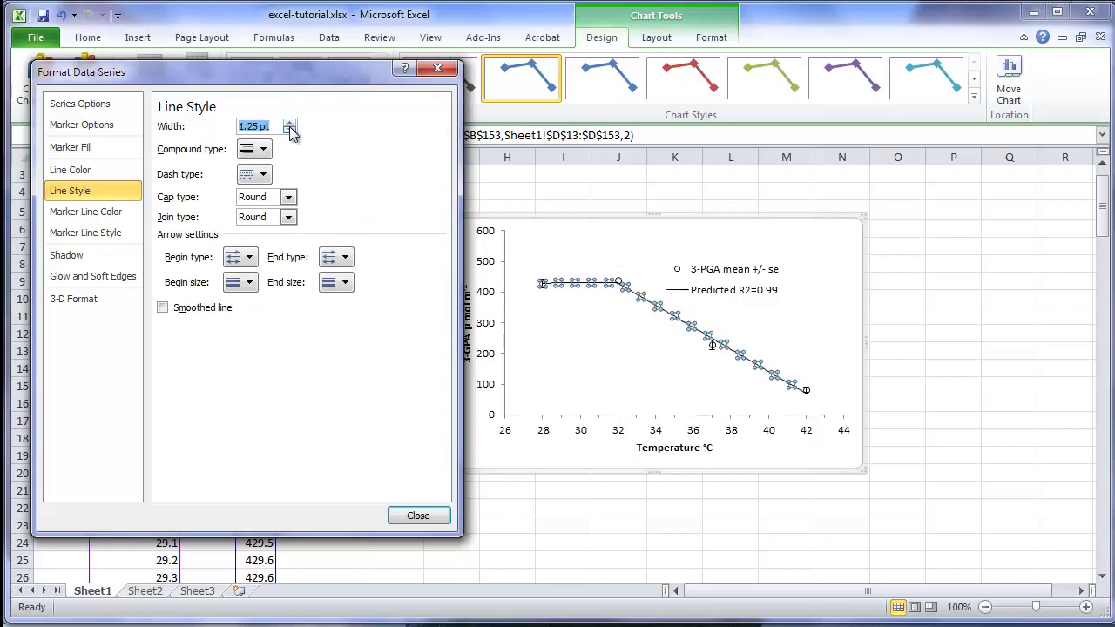
{"action": "left_click", "coordinate": [289, 123]}
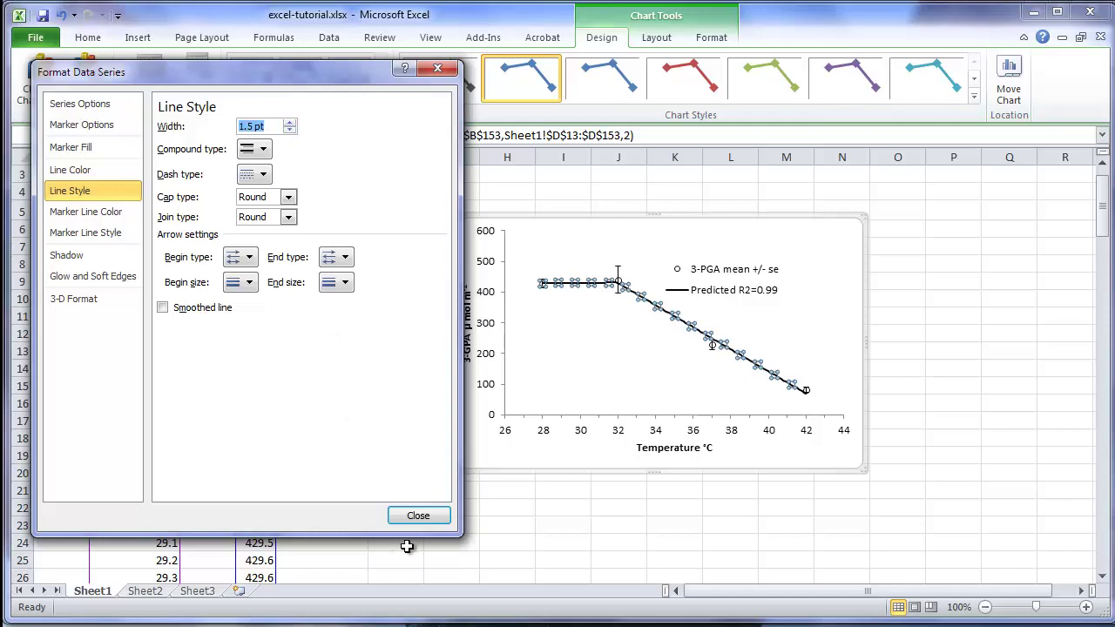
{"action": "left_click", "coordinate": [416, 516]}
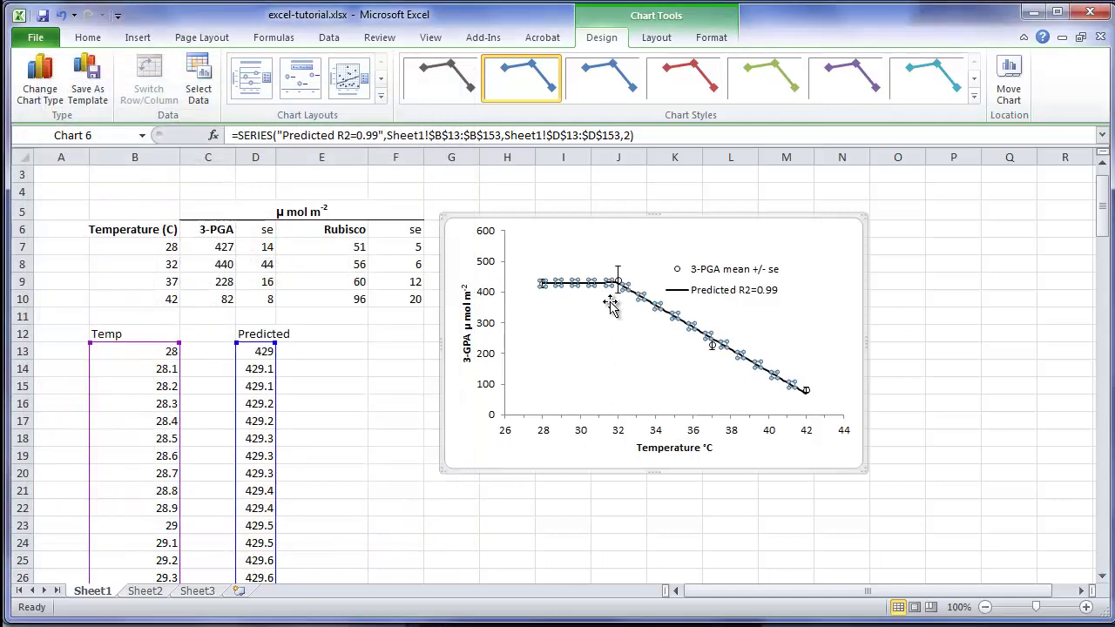
{"action": "left_click", "coordinate": [553, 216]}
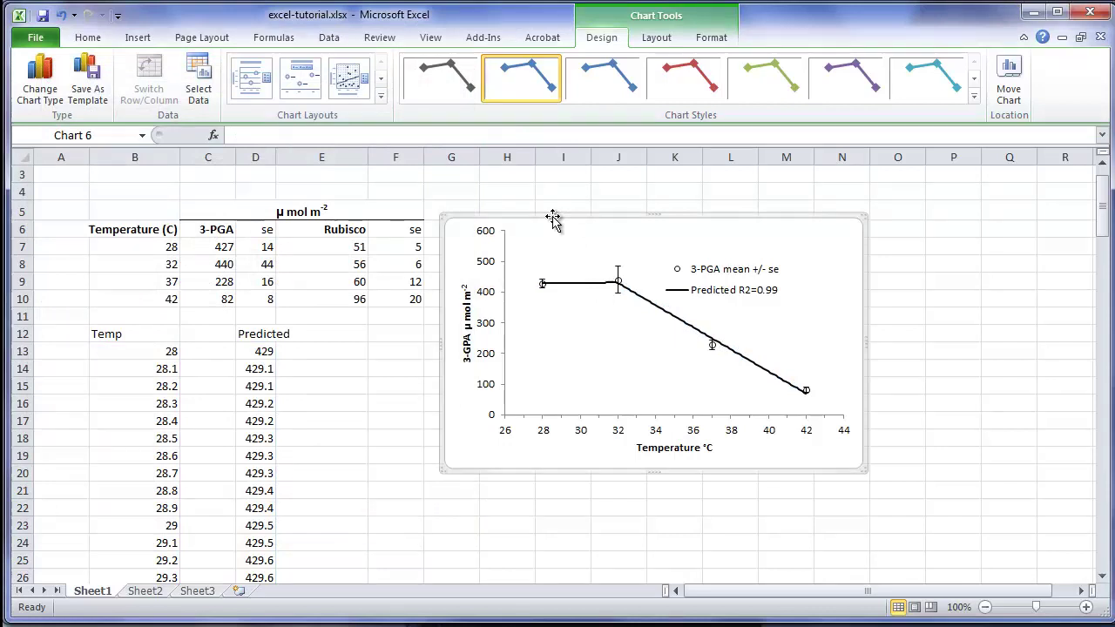